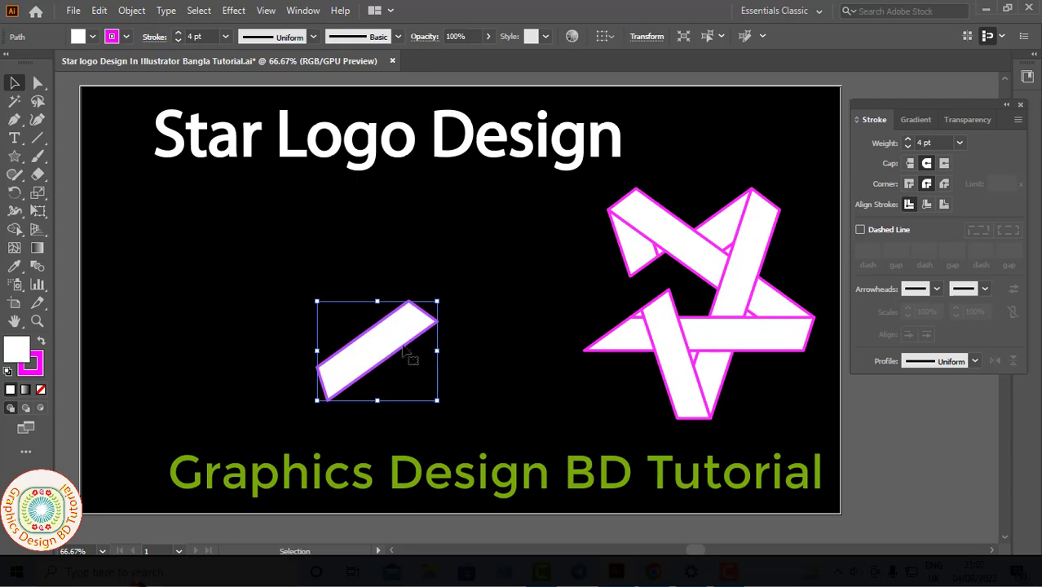
Step: Pull the five ribbon strips out of the finished star and place them apart on the artboard
{"action": "left_click_drag", "start_coordinate": [402, 349], "coordinate": [660, 300]}
{"action": "left_click_drag", "start_coordinate": [655, 346], "coordinate": [448, 377]}
{"action": "left_click_drag", "start_coordinate": [697, 265], "coordinate": [391, 244]}
{"action": "left_click_drag", "start_coordinate": [658, 283], "coordinate": [496, 244]}
{"action": "left_click_drag", "start_coordinate": [749, 336], "coordinate": [695, 157]}
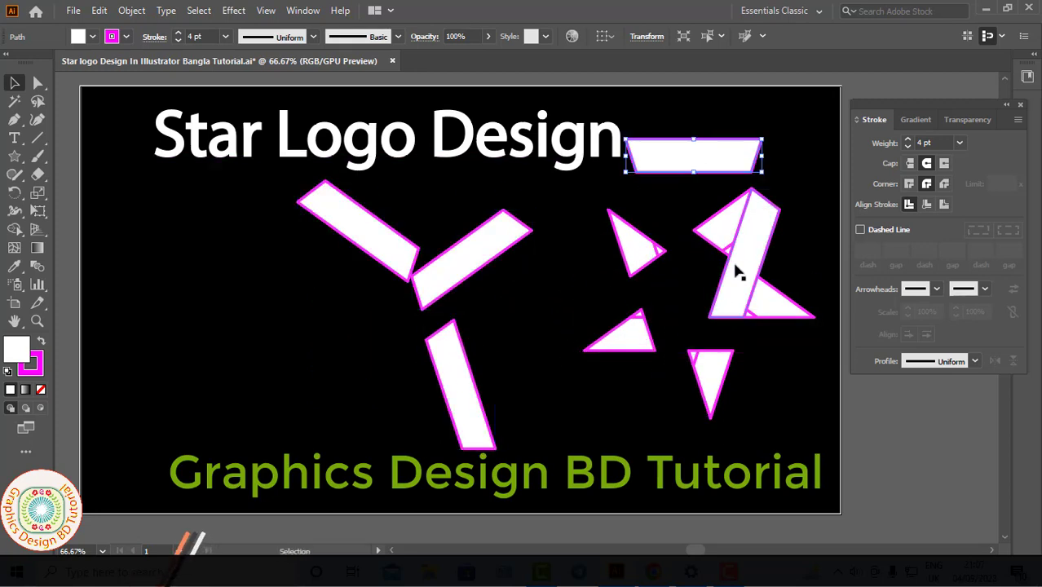
{"action": "left_click_drag", "start_coordinate": [739, 267], "coordinate": [540, 401]}
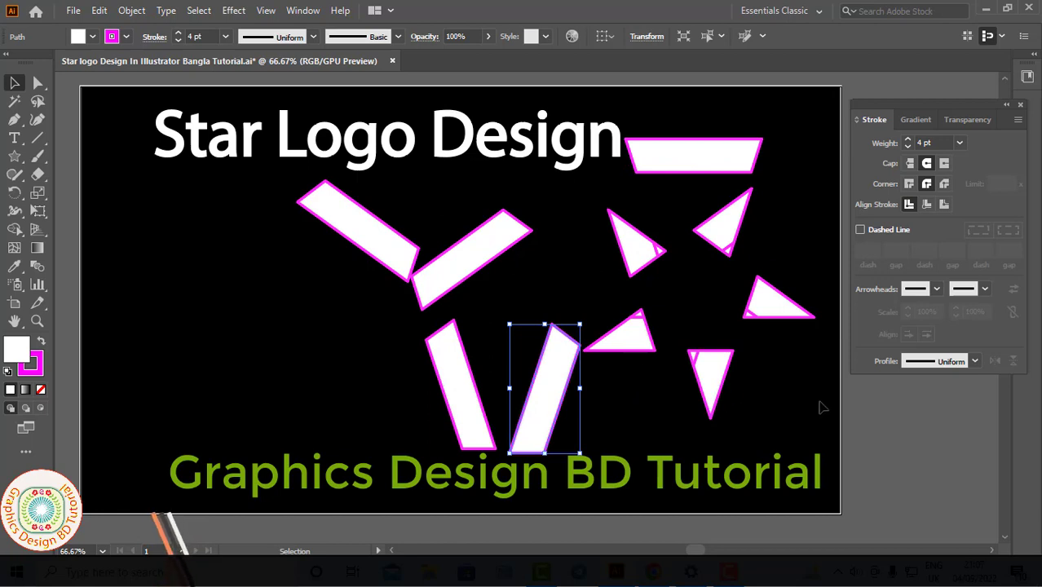
Step: Spread the loose ribbon strips and several of the star's triangular corner pieces around the artboard
{"action": "left_click_drag", "start_coordinate": [393, 250], "coordinate": [301, 331]}
{"action": "left_click_drag", "start_coordinate": [446, 273], "coordinate": [394, 199]}
{"action": "left_click_drag", "start_coordinate": [461, 361], "coordinate": [424, 365]}
{"action": "left_click_drag", "start_coordinate": [644, 246], "coordinate": [469, 242]}
{"action": "left_click_drag", "start_coordinate": [722, 224], "coordinate": [583, 200]}
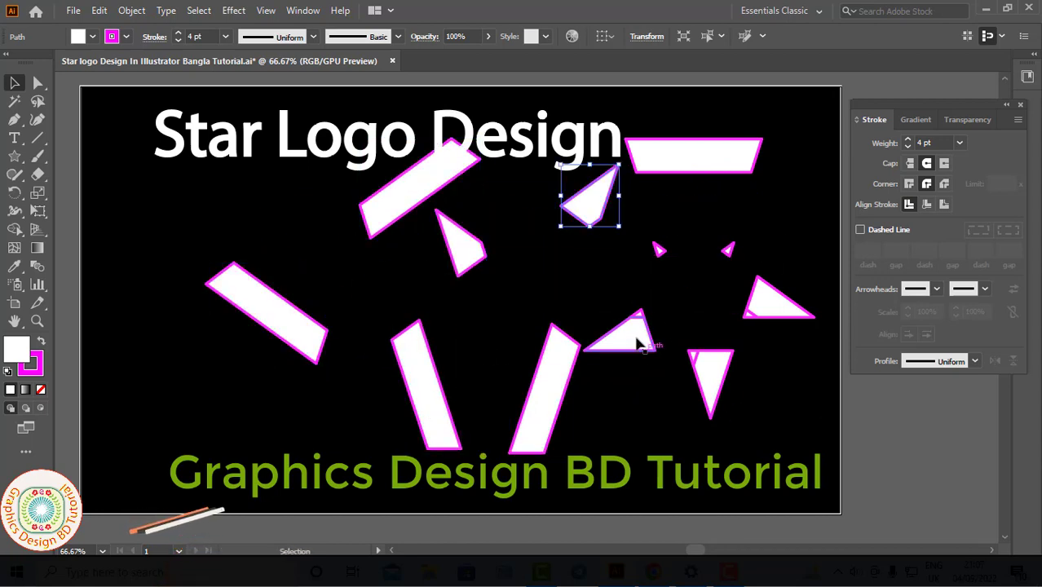
{"action": "left_click_drag", "start_coordinate": [638, 341], "coordinate": [602, 288]}
{"action": "left_click_drag", "start_coordinate": [719, 172], "coordinate": [636, 303]}
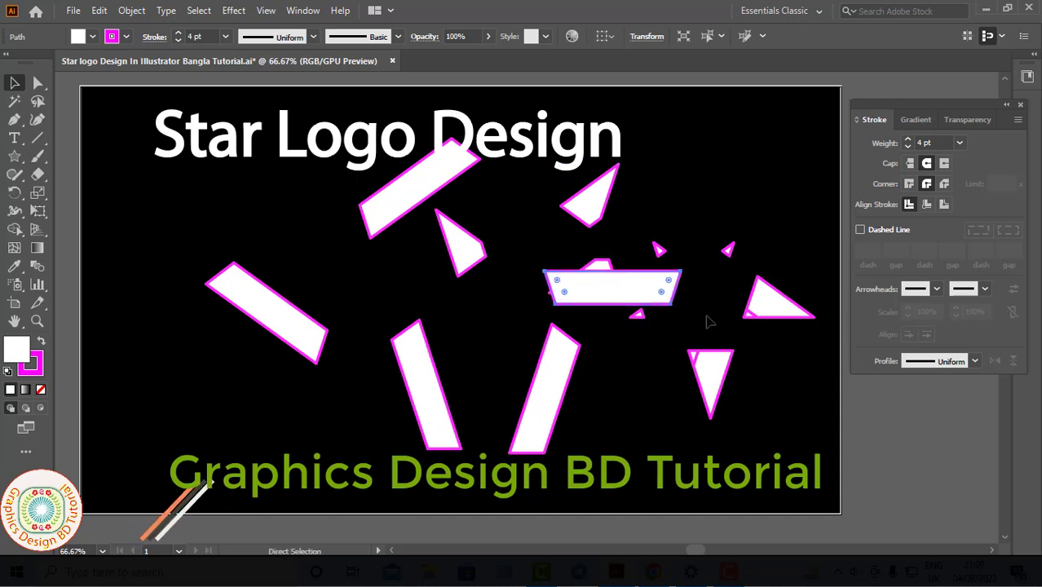
Step: Undo the piece moves until the finished star is whole again, and deselect it
{"action": "key", "text": "ctrl+z"}
{"action": "key", "text": "ctrl+z"}
{"action": "key", "text": "ctrl+z"}
{"action": "key", "text": "ctrl+z"}
{"action": "key", "text": "ctrl+z"}
{"action": "key", "text": "ctrl+z"}
{"action": "key", "text": "ctrl+z"}
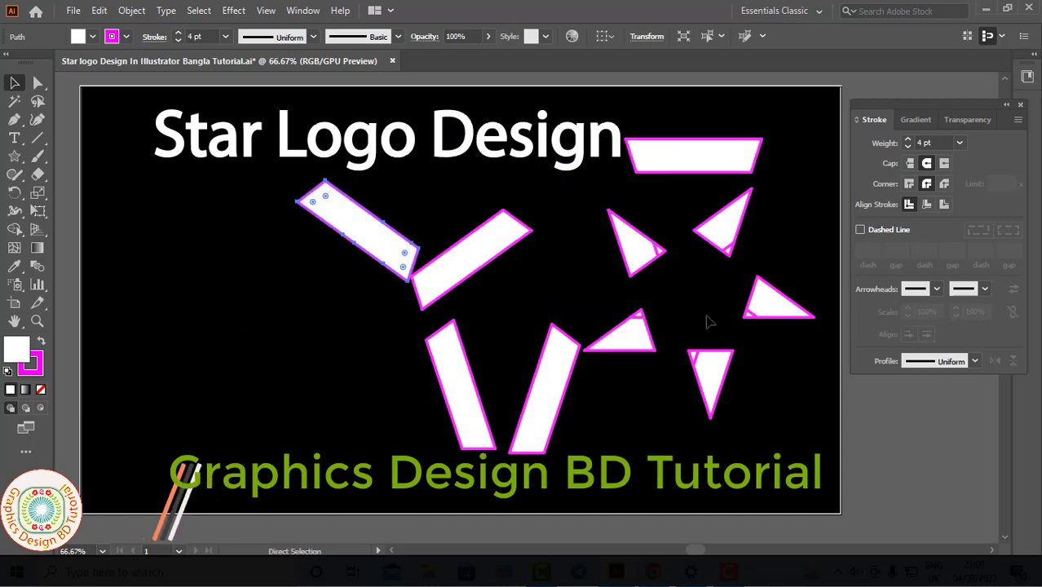
{"action": "key", "text": "ctrl+shift+z"}
{"action": "key", "text": "ctrl+shift+z"}
{"action": "key", "text": "ctrl+shift+z"}
{"action": "key", "text": "ctrl+shift+z"}
{"action": "key", "text": "ctrl+shift+z"}
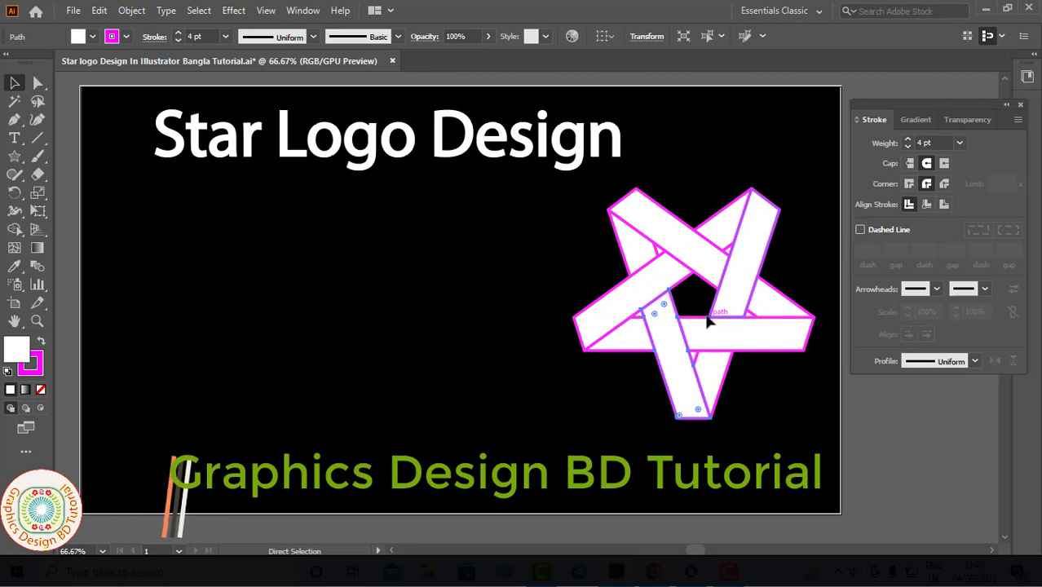
{"action": "key", "text": "ctrl+z"}
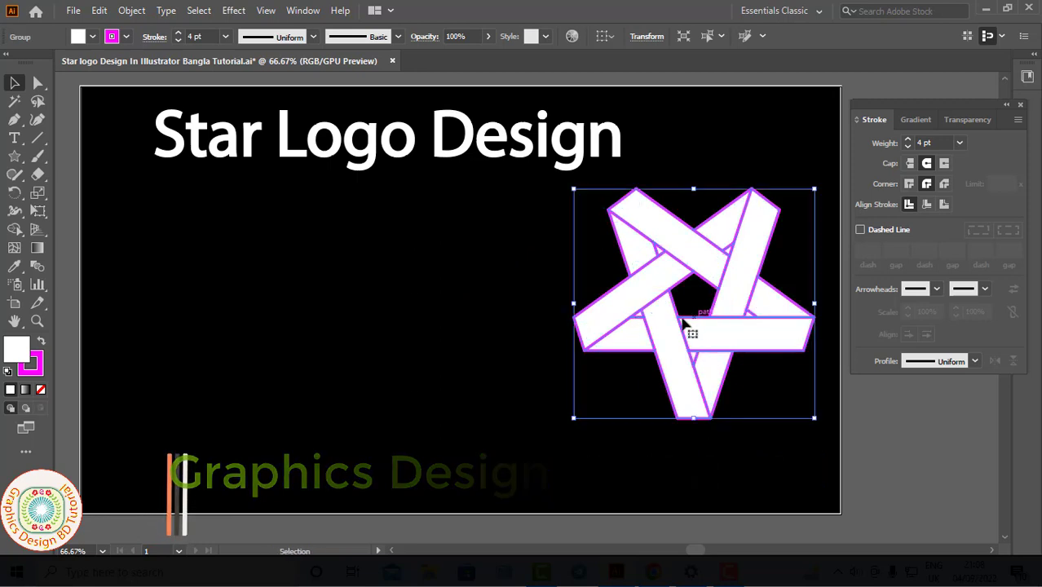
{"action": "left_click", "coordinate": [346, 298]}
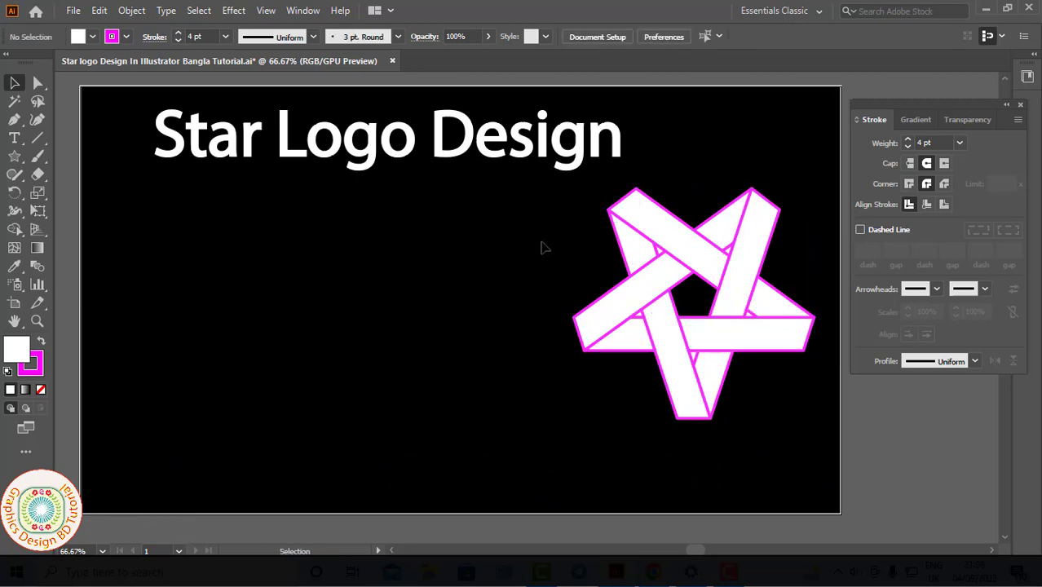
{"action": "left_click", "coordinate": [717, 361]}
{"action": "right_click", "coordinate": [716, 360]}
{"action": "left_click", "coordinate": [77, 210]}
Step: Draw a five-pointed star about 463 × 440 px left of the finished star with the Star tool, and remove its fill
{"action": "right_click", "coordinate": [22, 160]}
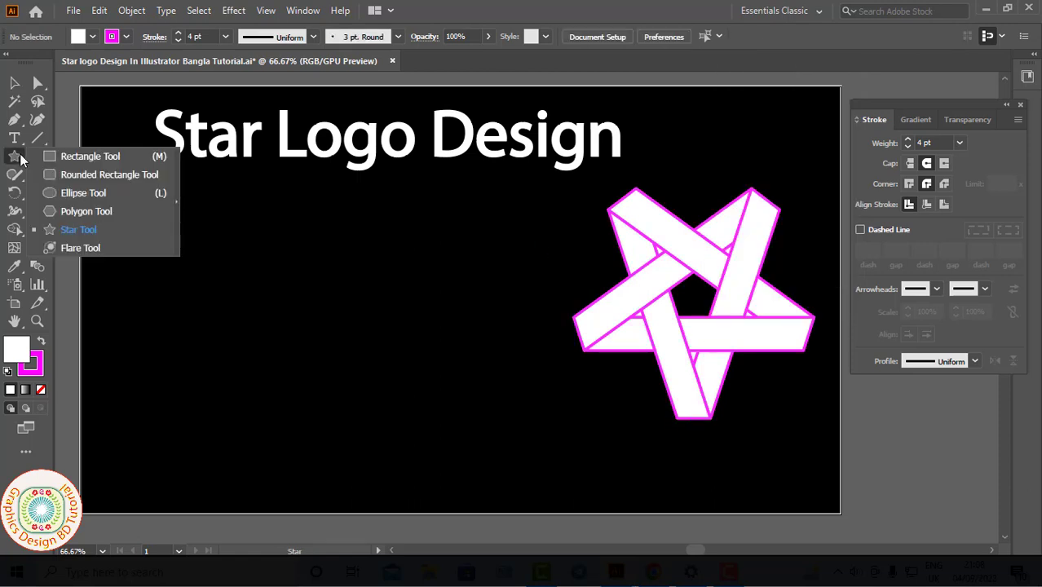
{"action": "left_click", "coordinate": [82, 229]}
{"action": "left_click_drag", "start_coordinate": [215, 243], "coordinate": [312, 305]}
{"action": "key", "text": "v"}
{"action": "left_click_drag", "start_coordinate": [182, 219], "coordinate": [284, 330]}
{"action": "left_click", "coordinate": [93, 37]}
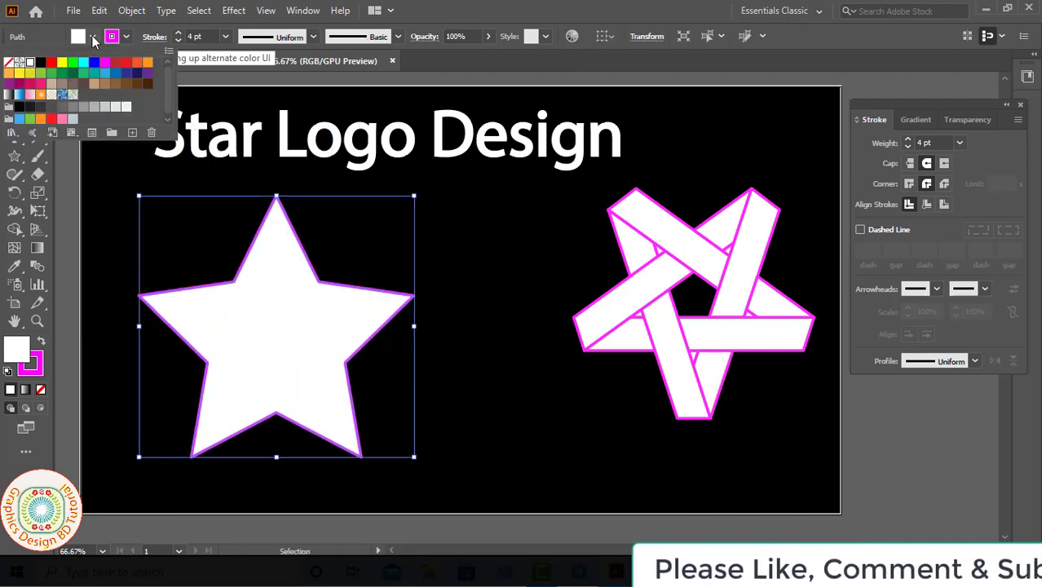
{"action": "left_click", "coordinate": [9, 63]}
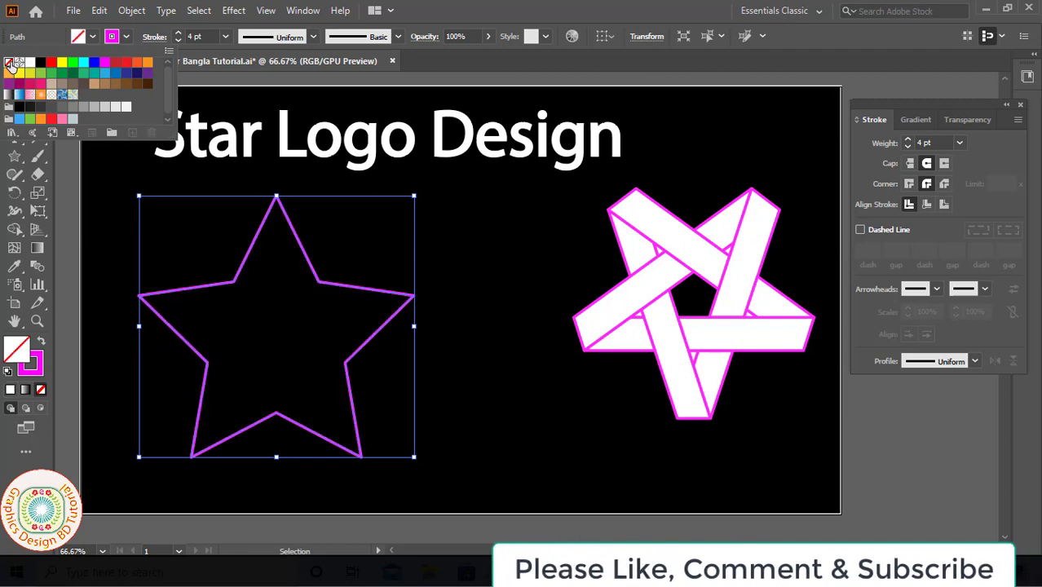
Step: Set the new star's stroke weight to 70 pt with a bevel join at the corners
{"action": "double_click", "coordinate": [214, 36]}
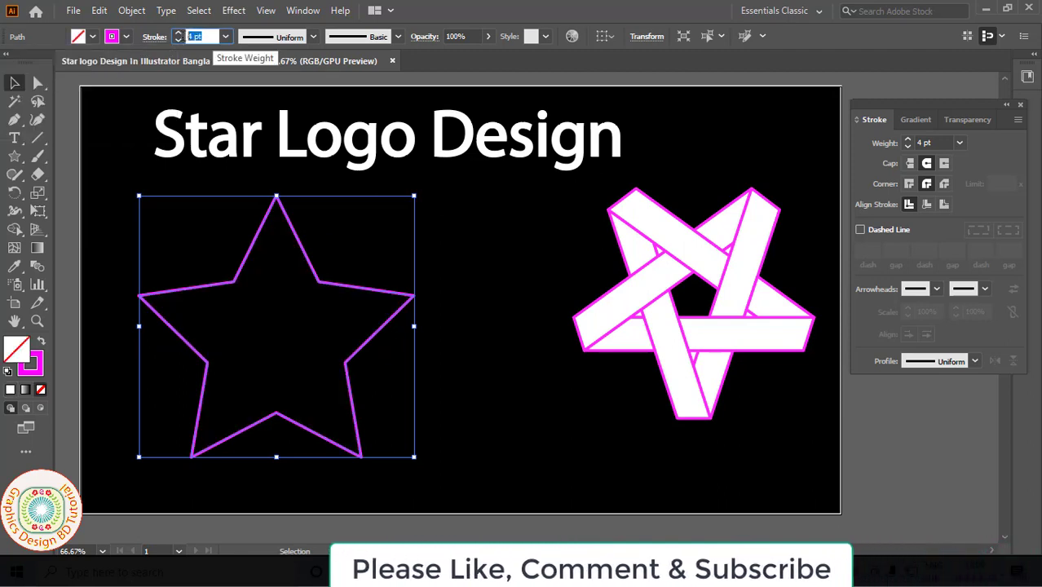
{"action": "type", "text": "70"}
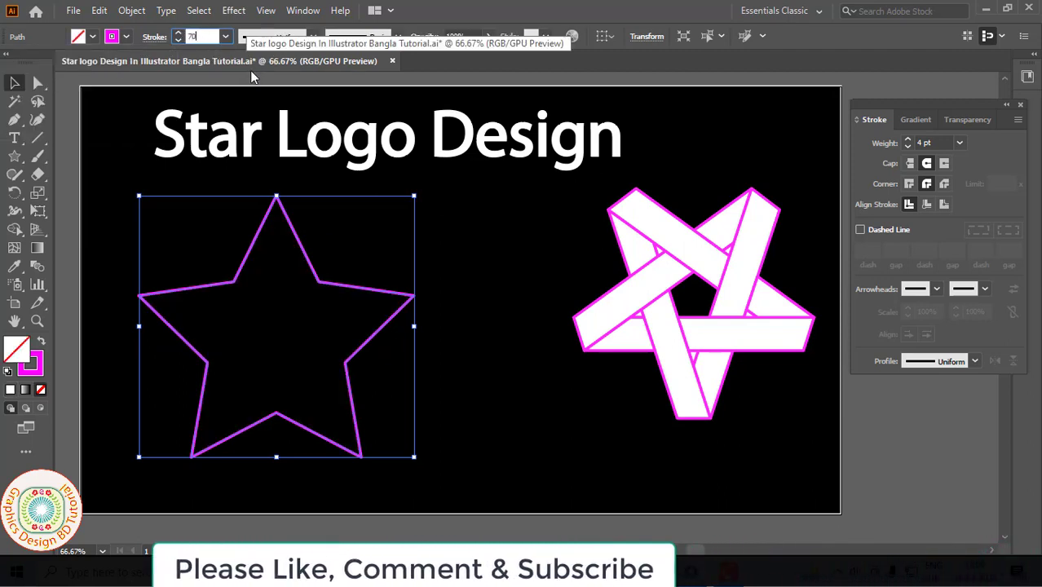
{"action": "key", "text": "Return"}
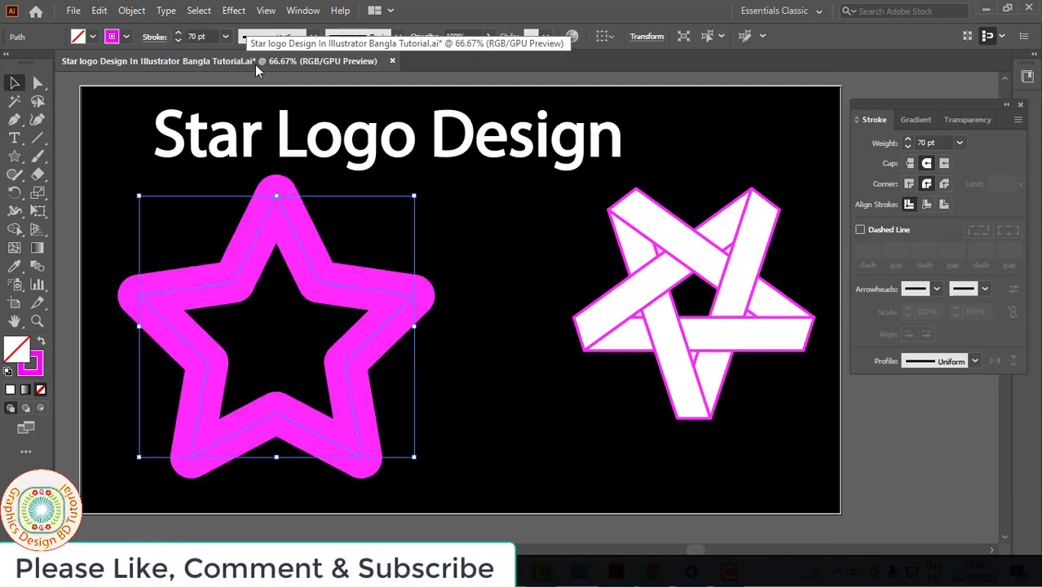
{"action": "left_click", "coordinate": [300, 11]}
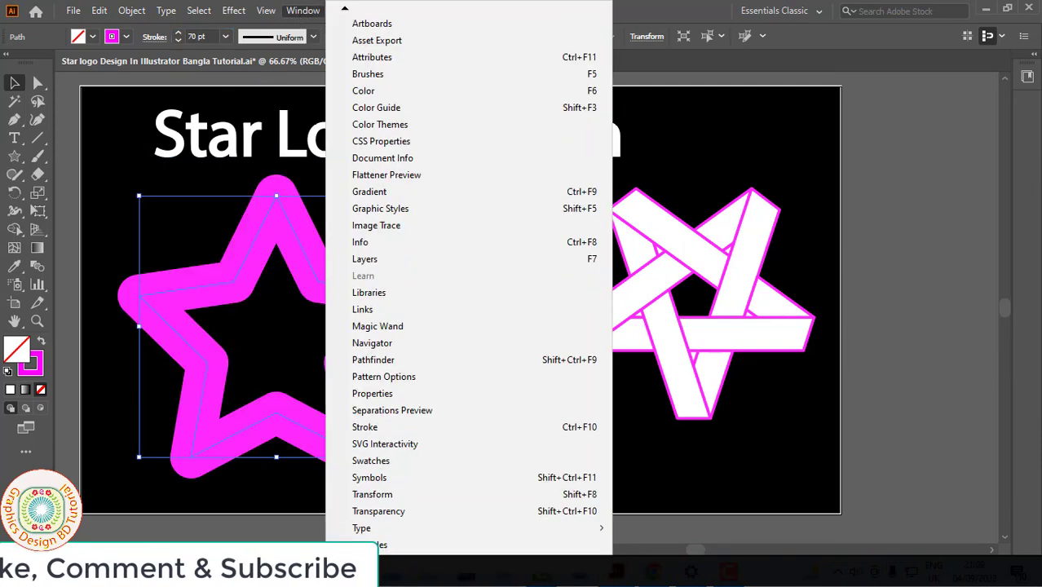
{"action": "left_click", "coordinate": [386, 430]}
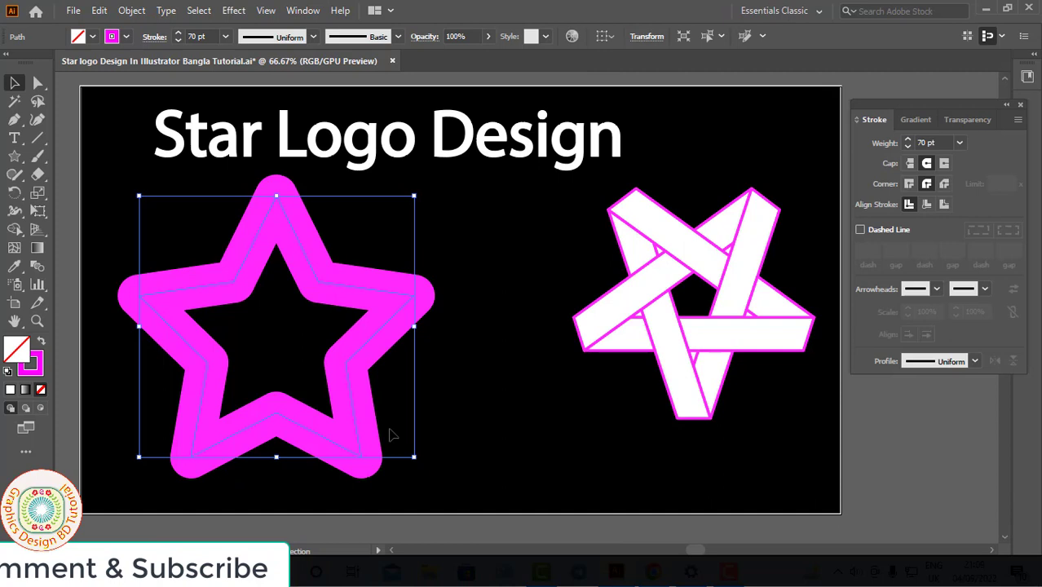
{"action": "left_click", "coordinate": [944, 184]}
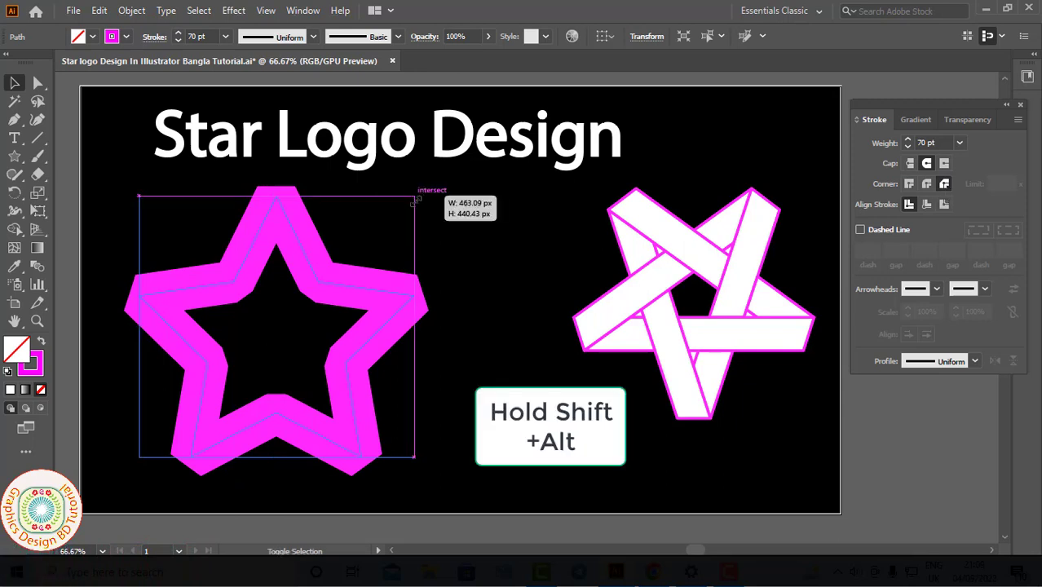
Step: Scale the outlined star down proportionally about its centre and expand its fill and stroke into shapes
{"action": "left_click_drag", "start_coordinate": [415, 200], "coordinate": [400, 221]}
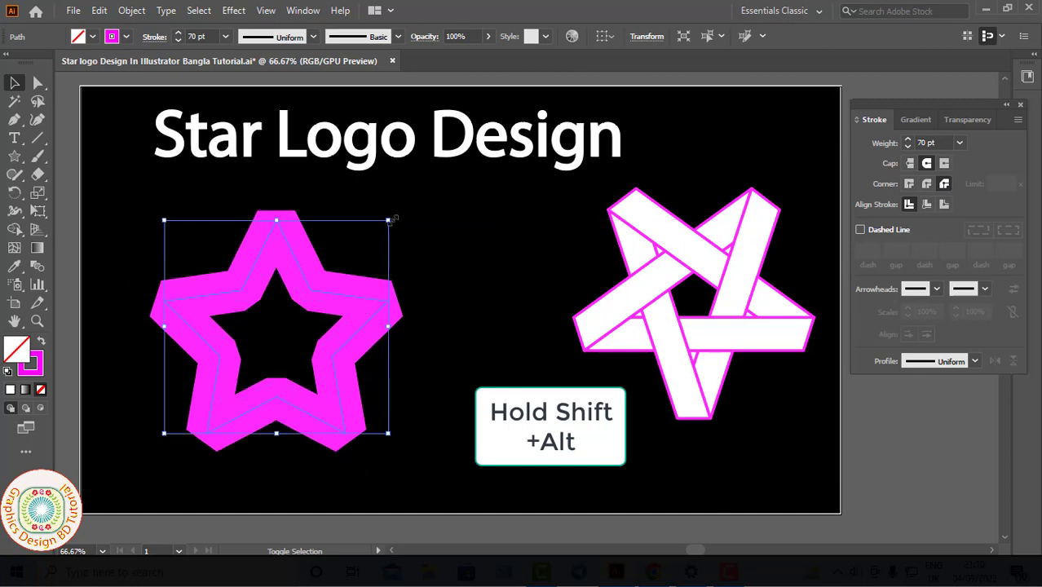
{"action": "mouse_move", "coordinate": [393, 219]}
{"action": "left_mouse_down"}
{"action": "mouse_move", "coordinate": [408, 222]}
{"action": "mouse_move", "coordinate": [382, 231]}
{"action": "left_mouse_up"}
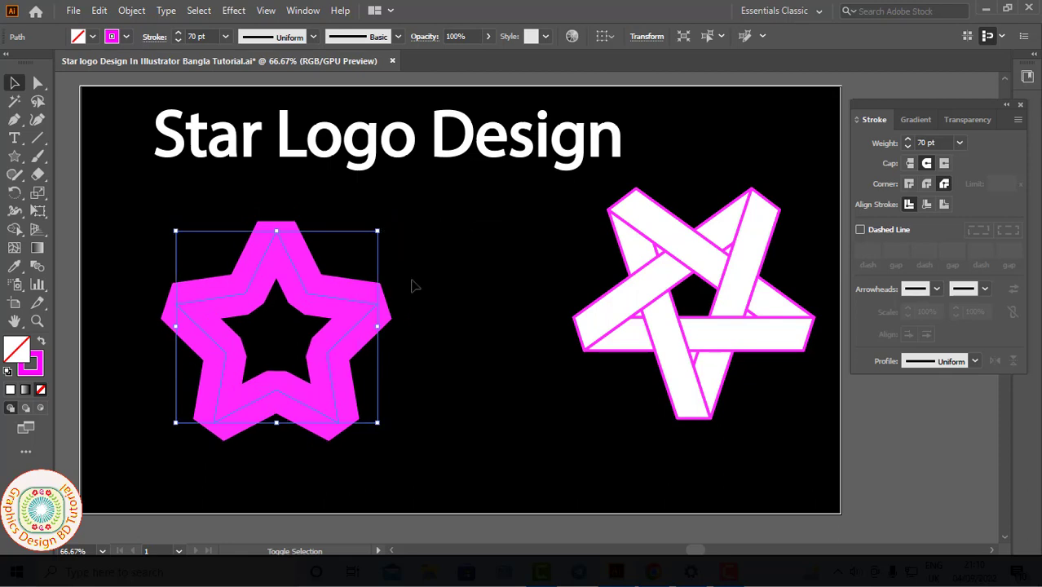
{"action": "left_click", "coordinate": [132, 12]}
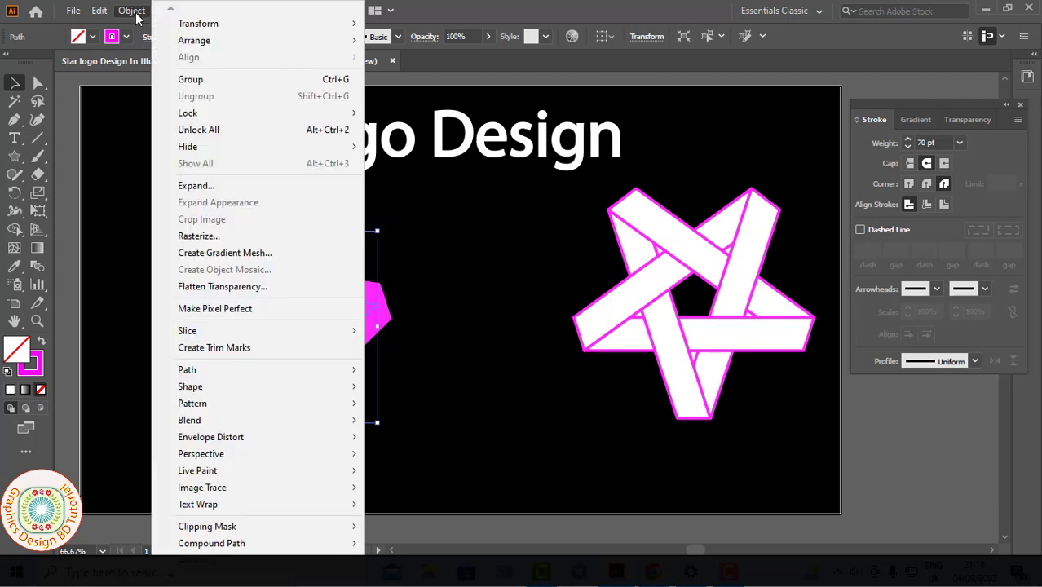
{"action": "left_click", "coordinate": [194, 186]}
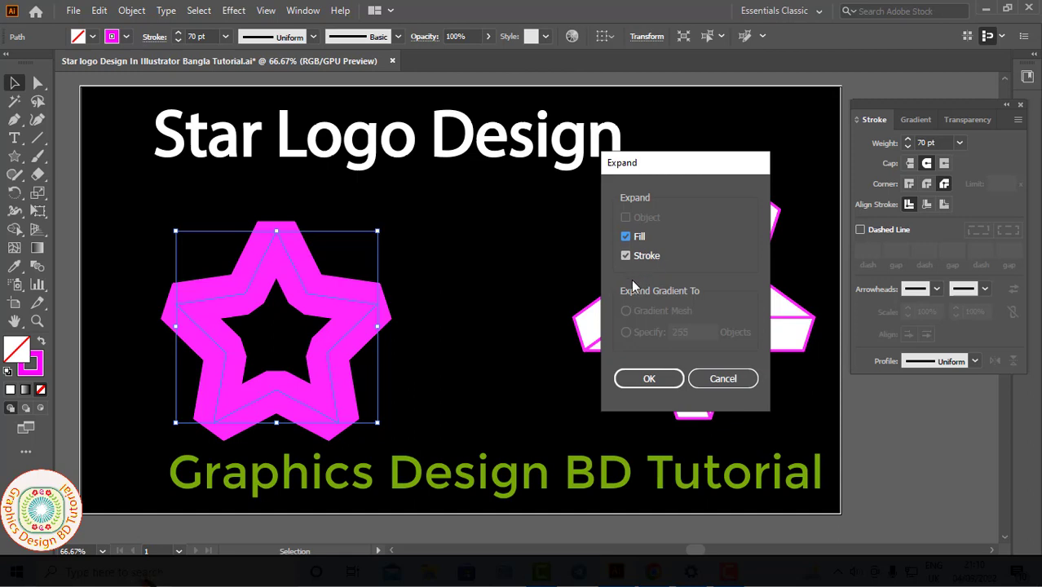
{"action": "left_click", "coordinate": [649, 379]}
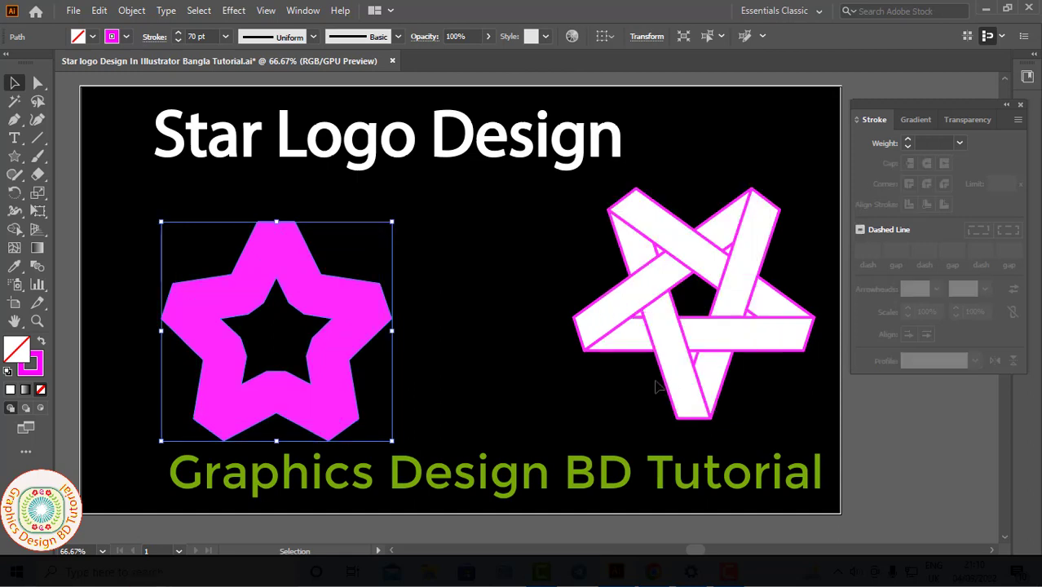
{"action": "left_click", "coordinate": [521, 373]}
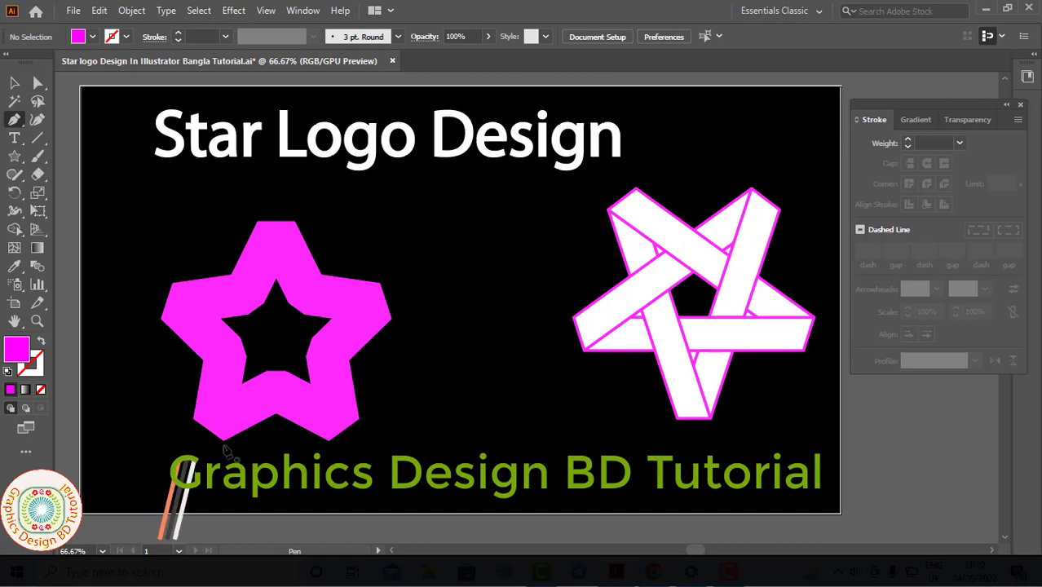
Step: Draw a closed strip with the Pen tool from the magenta star's lower-left arm tip to its top arm tip, and fill it white
{"action": "left_click", "coordinate": [223, 441]}
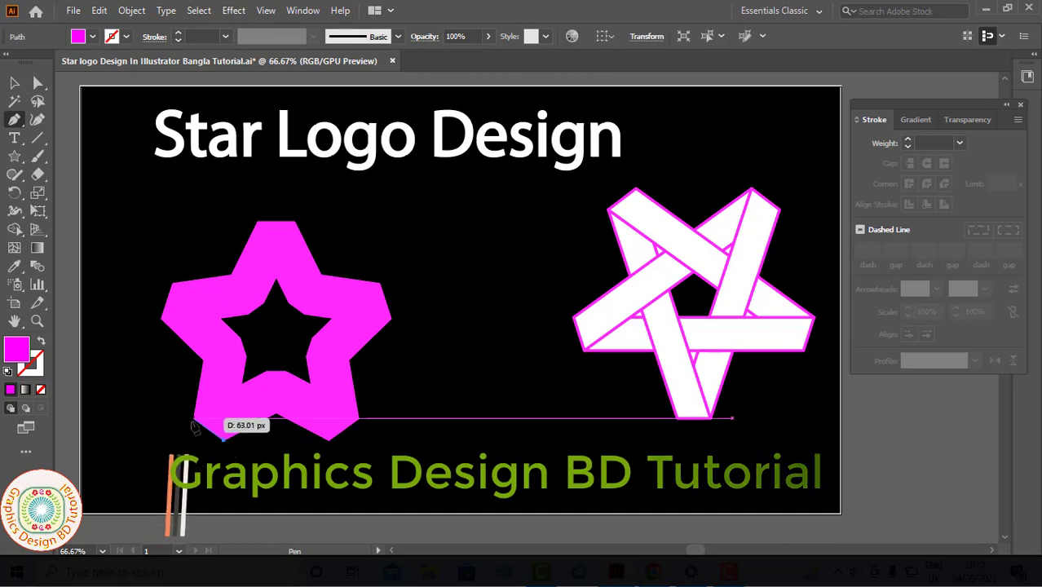
{"action": "left_click", "coordinate": [193, 418]}
{"action": "left_click", "coordinate": [258, 222]}
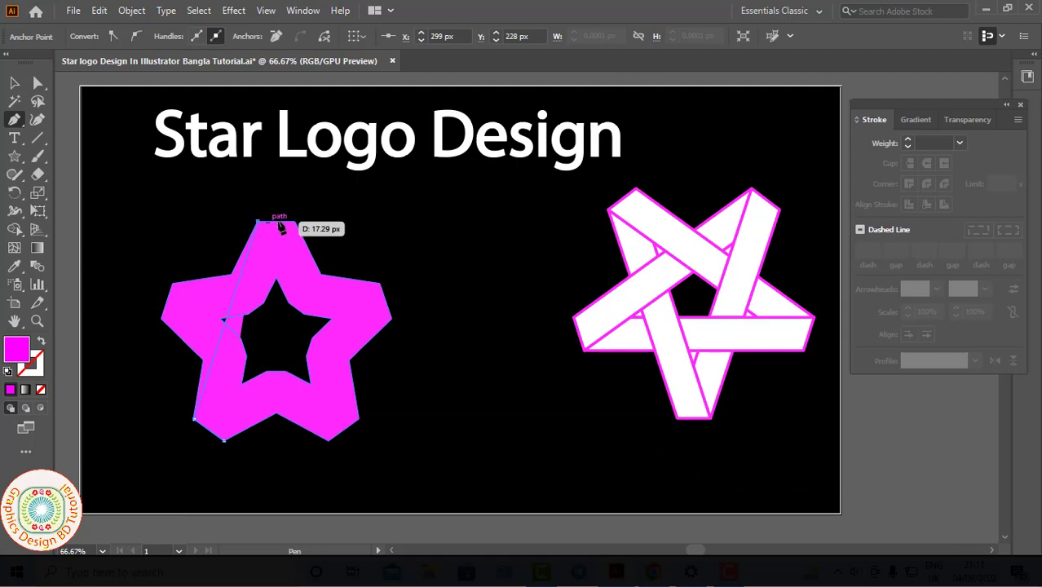
{"action": "left_click", "coordinate": [294, 222]}
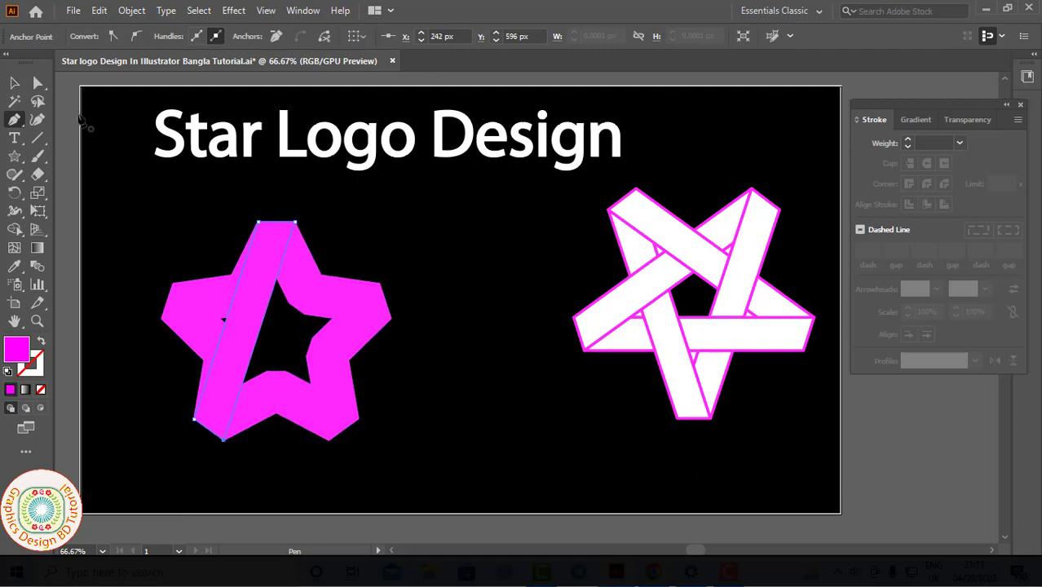
{"action": "key", "text": "v"}
{"action": "left_click", "coordinate": [93, 36]}
{"action": "left_click", "coordinate": [30, 64]}
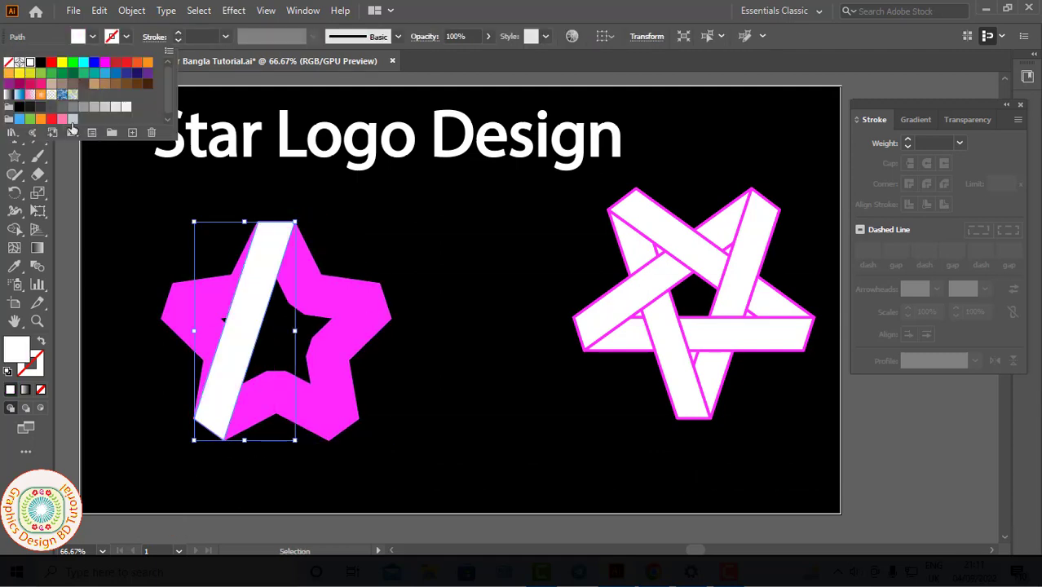
{"action": "left_click", "coordinate": [136, 239]}
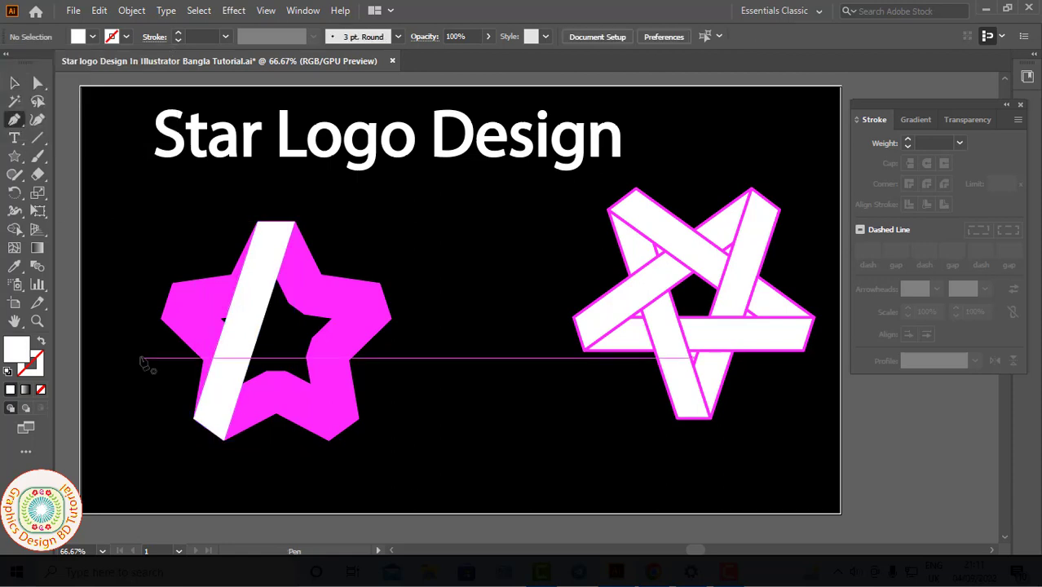
Step: Draw a white strip with the Pen tool joining the star's lower-right arm tip to its upper-left arm tip
{"action": "scroll", "coordinate": [294, 400], "scroll_direction": "up", "scroll_amount": 1}
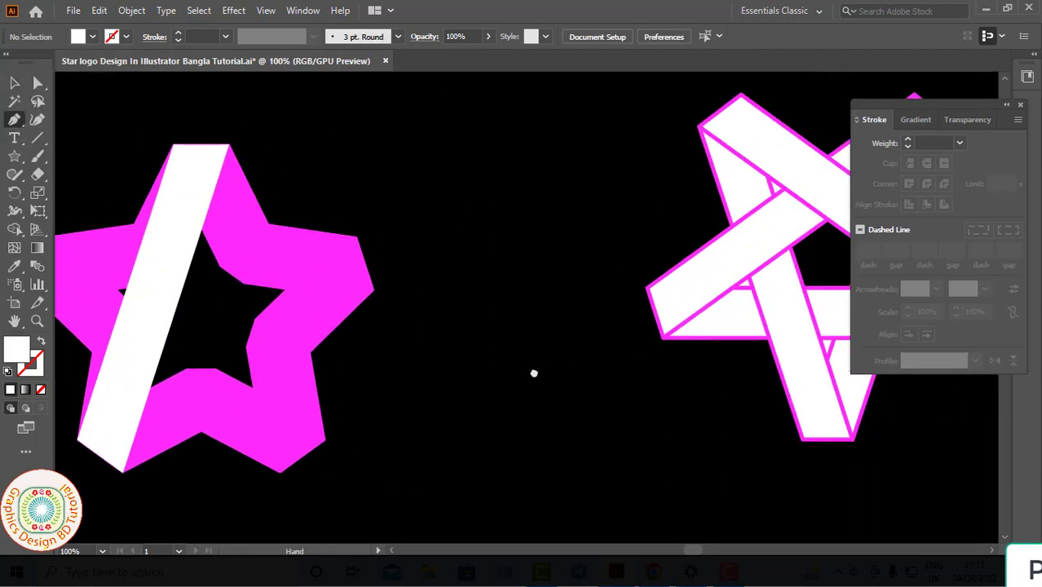
{"action": "left_click", "coordinate": [346, 461]}
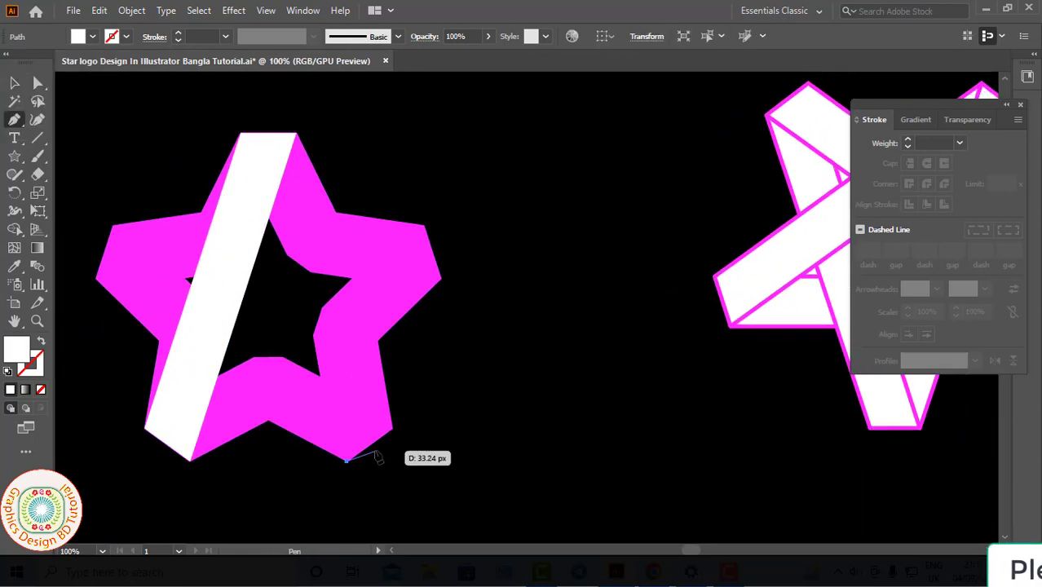
{"action": "left_click", "coordinate": [112, 226]}
{"action": "left_click", "coordinate": [96, 277]}
{"action": "left_click", "coordinate": [392, 427]}
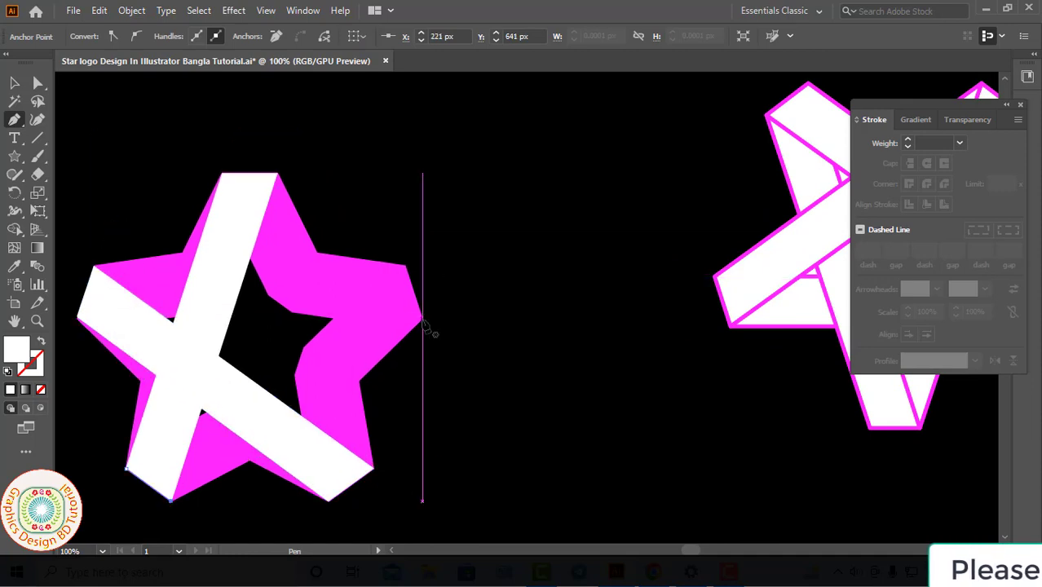
Step: Draw a white strip with the Pen tool joining the star's upper-right arm tip to its lower-left arm tip
{"action": "left_click", "coordinate": [423, 318]}
{"action": "left_click", "coordinate": [405, 265]}
{"action": "left_click", "coordinate": [126, 469]}
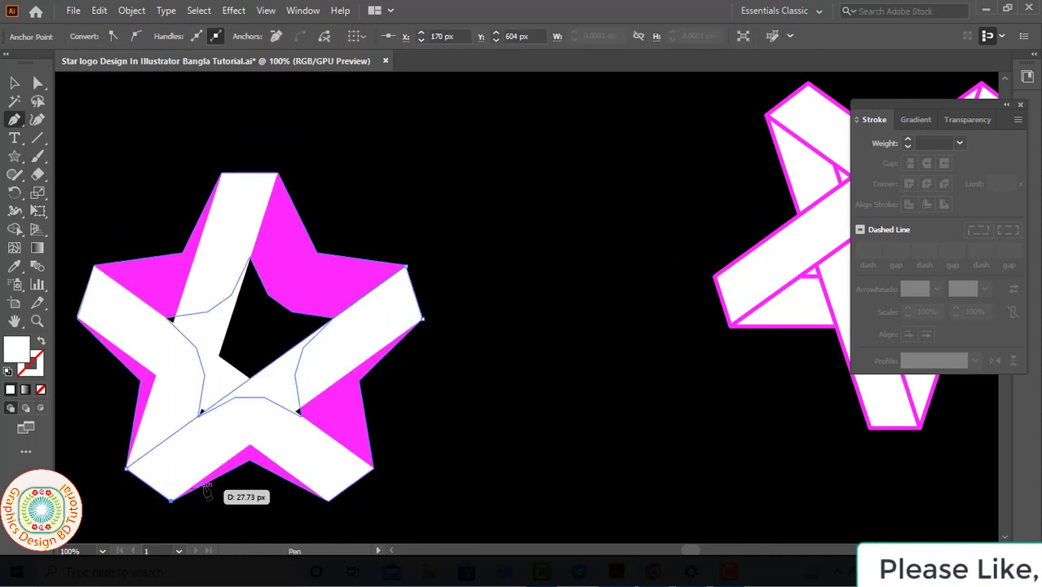
Step: Draw a white strip with the Pen tool joining the star's top arm tip to its lower-right arm tip
{"action": "left_click", "coordinate": [222, 174]}
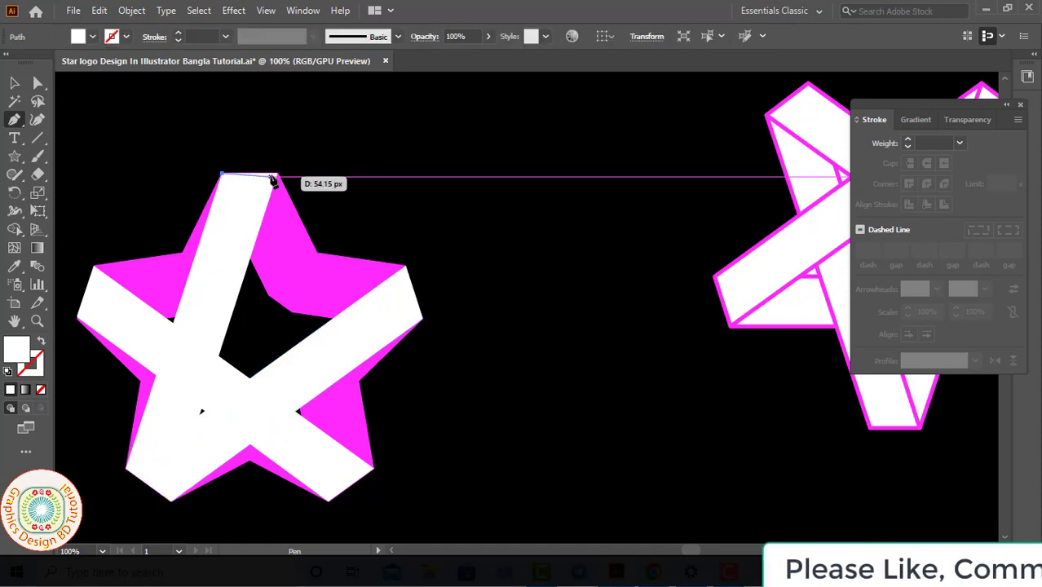
{"action": "left_click", "coordinate": [278, 174]}
{"action": "left_click", "coordinate": [374, 469]}
{"action": "left_click", "coordinate": [327, 499]}
{"action": "left_click", "coordinate": [223, 174]}
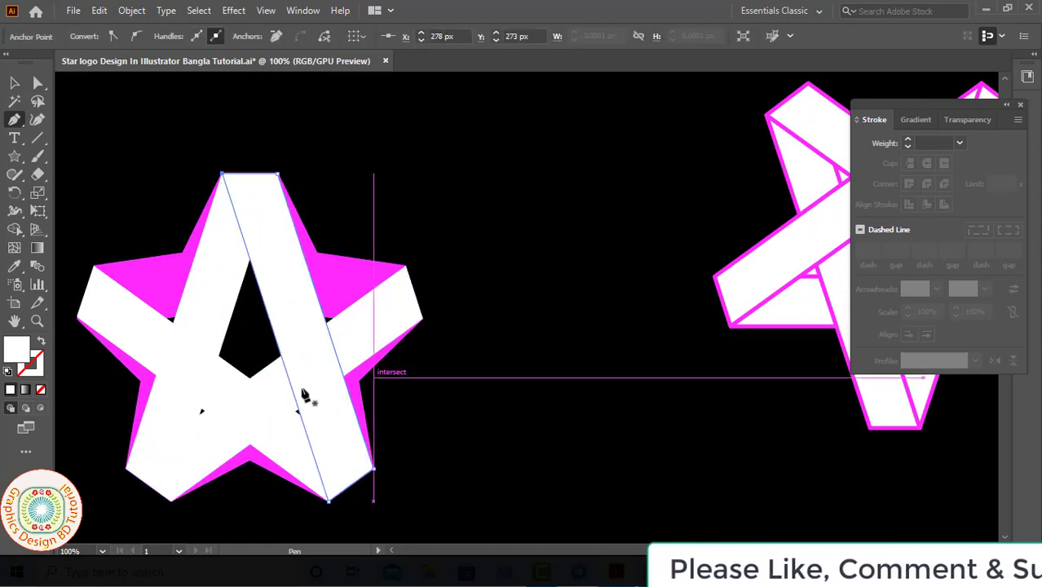
Step: Draw a white strip with the Pen tool joining the star's upper-left arm tip to its upper-right arm tip, and deselect it
{"action": "left_click", "coordinate": [77, 318]}
{"action": "left_click", "coordinate": [94, 265]}
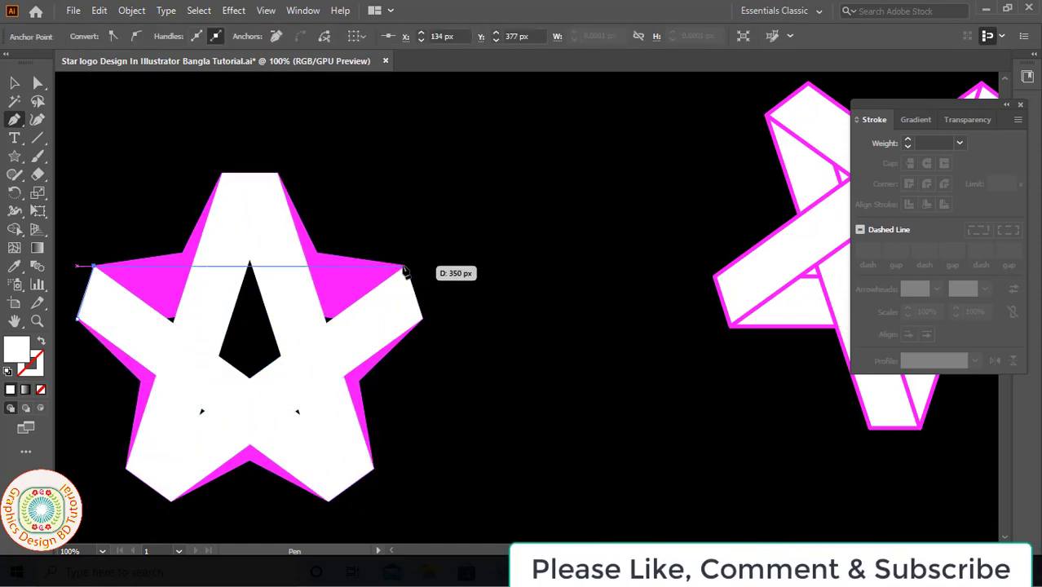
{"action": "left_click", "coordinate": [407, 266]}
{"action": "left_click", "coordinate": [423, 318]}
{"action": "left_click", "coordinate": [77, 318]}
{"action": "left_click", "coordinate": [14, 83]}
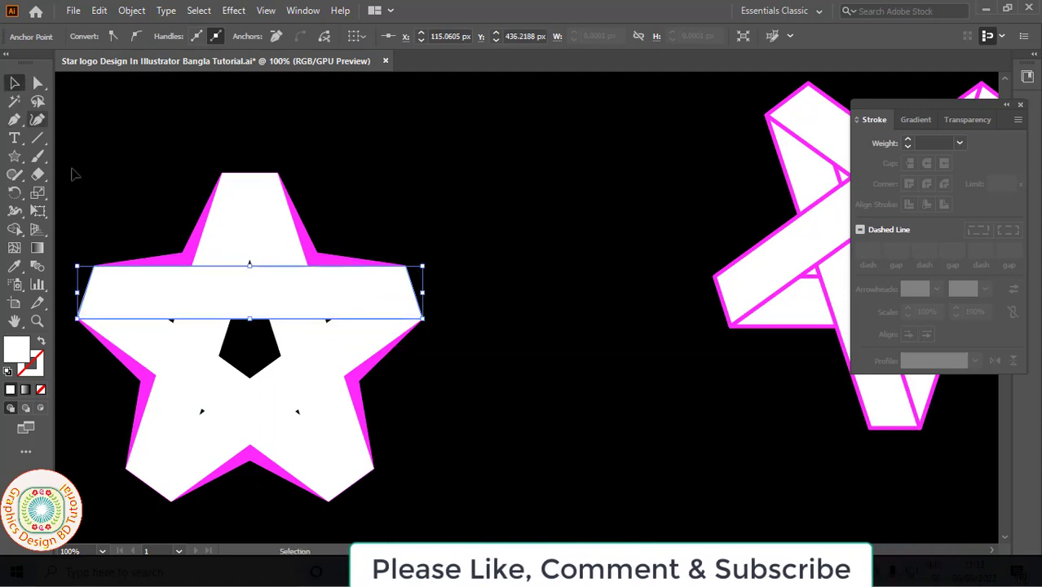
{"action": "left_click", "coordinate": [467, 394]}
Step: Select all five white strips together and move them off the magenta star
{"action": "left_click", "coordinate": [184, 294]}
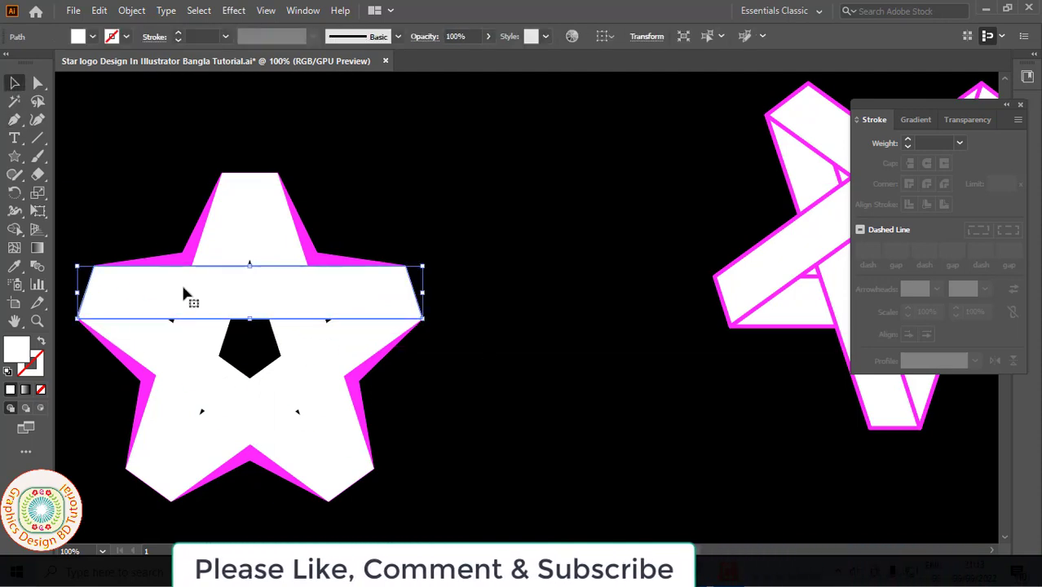
{"action": "left_click", "coordinate": [232, 248], "text": "shift"}
{"action": "left_click", "coordinate": [277, 259], "text": "shift"}
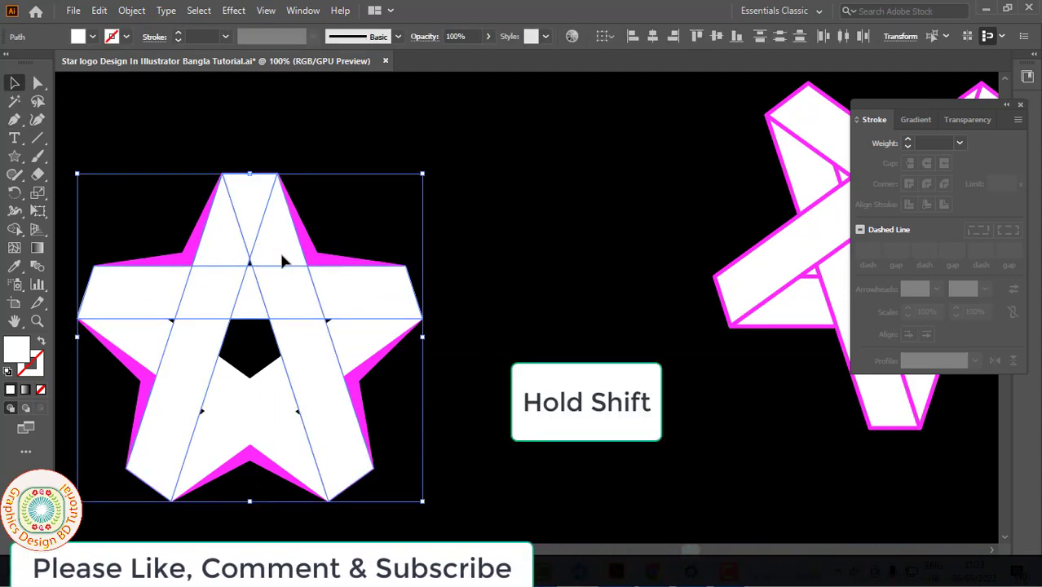
{"action": "left_click", "coordinate": [367, 344], "text": "shift"}
{"action": "left_click", "coordinate": [286, 439], "text": "shift"}
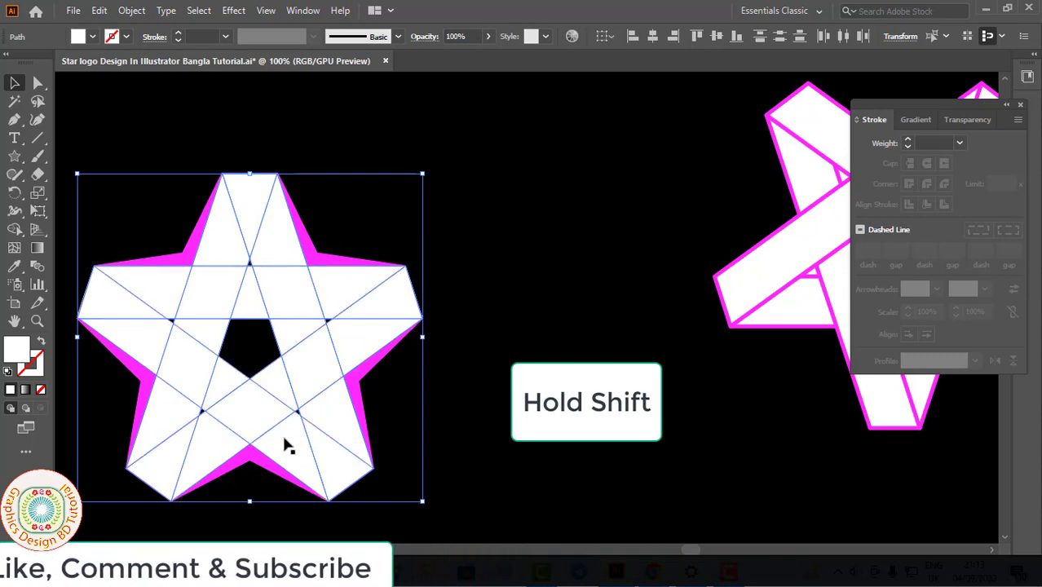
{"action": "key", "text": "ctrl+minus"}
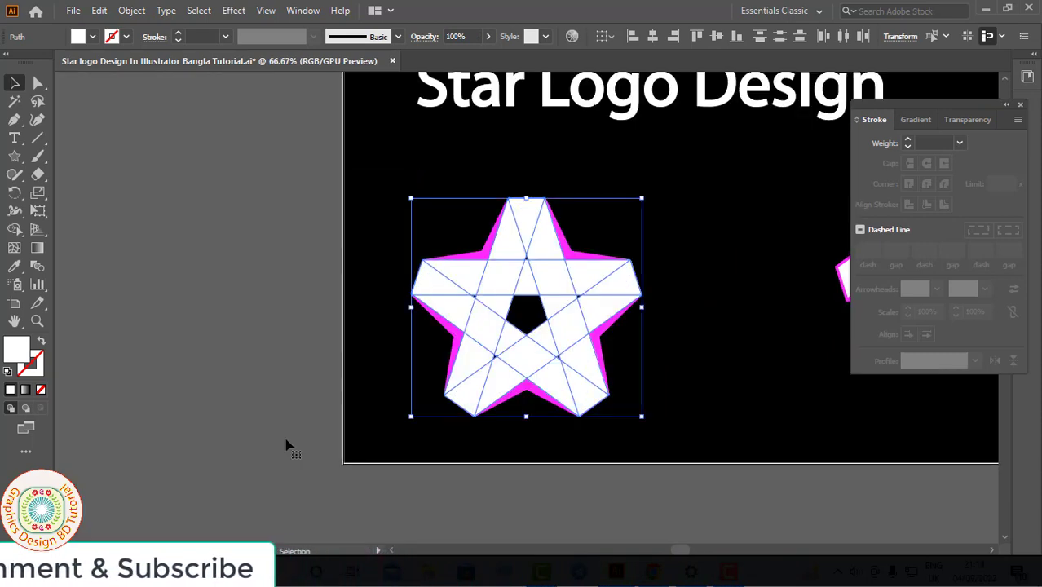
{"action": "left_click_drag", "start_coordinate": [593, 383], "coordinate": [306, 385]}
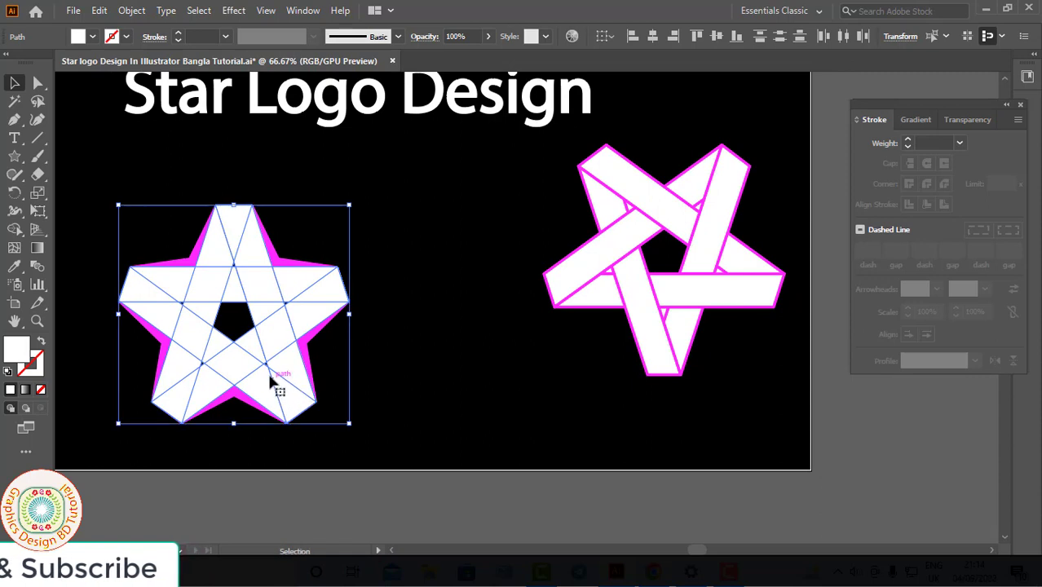
{"action": "left_click_drag", "start_coordinate": [239, 296], "coordinate": [488, 416]}
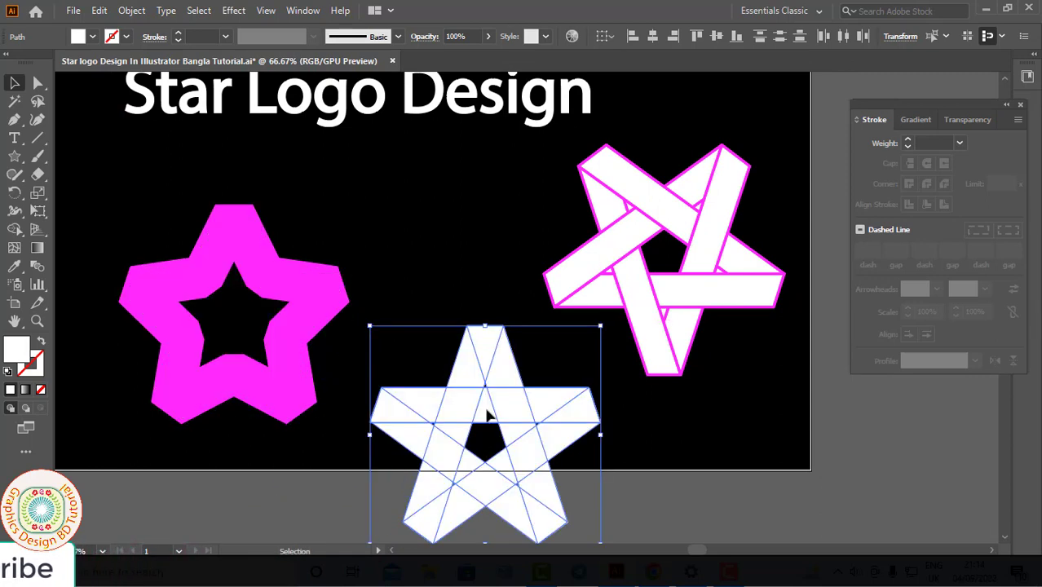
Step: Delete the magenta star and move the five white strips back to the area it occupied
{"action": "left_click", "coordinate": [318, 425]}
{"action": "key", "text": "Delete"}
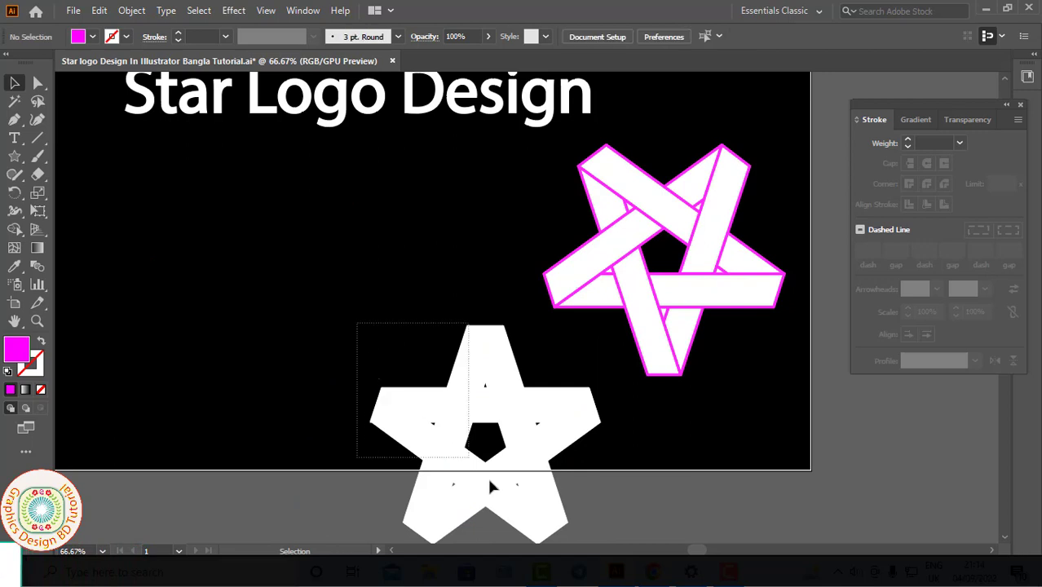
{"action": "left_click_drag", "start_coordinate": [552, 503], "coordinate": [305, 344]}
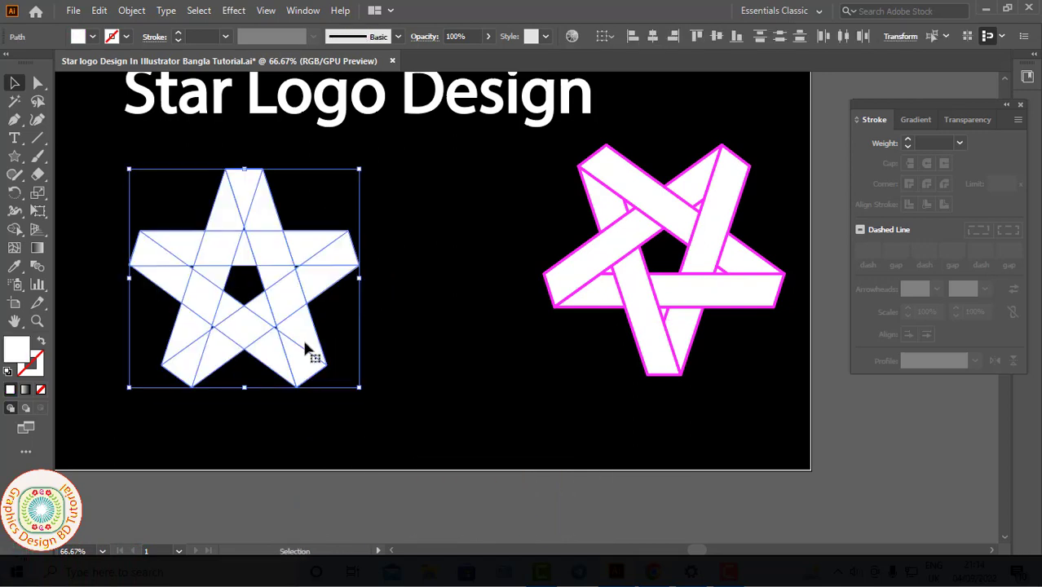
Step: Merge the strips' overlapping regions with the Shape Builder tool so that each band alternately passes over and under its neighbours
{"action": "left_click", "coordinate": [15, 230]}
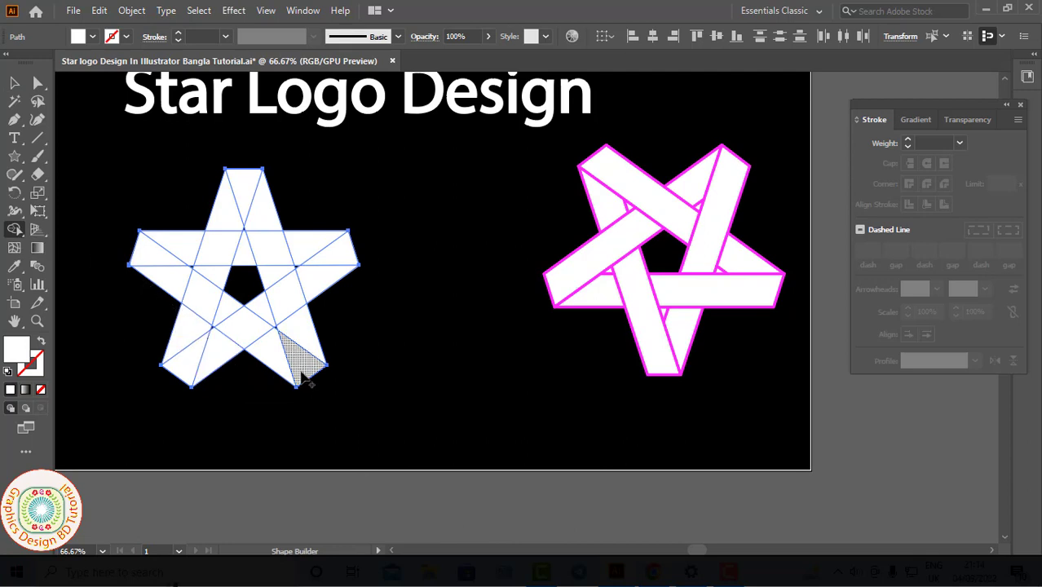
{"action": "left_click_drag", "start_coordinate": [300, 373], "coordinate": [215, 301]}
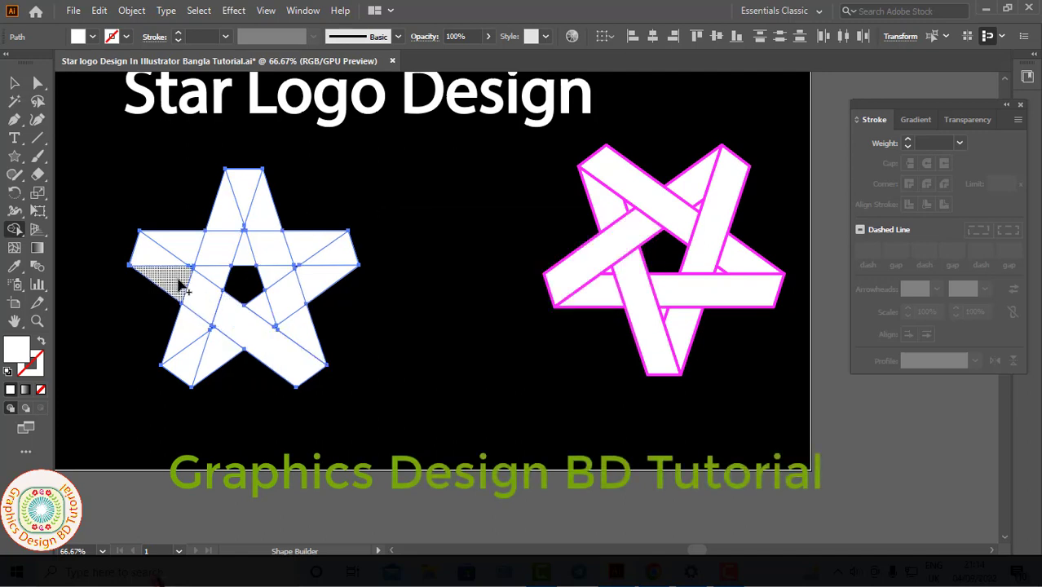
{"action": "left_click", "coordinate": [155, 265]}
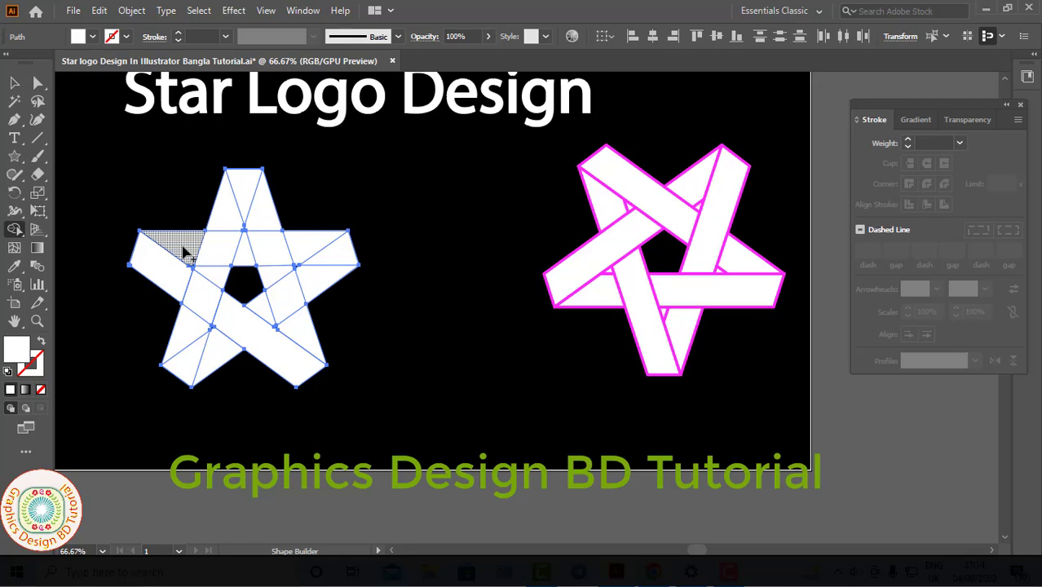
{"action": "left_click", "coordinate": [251, 258]}
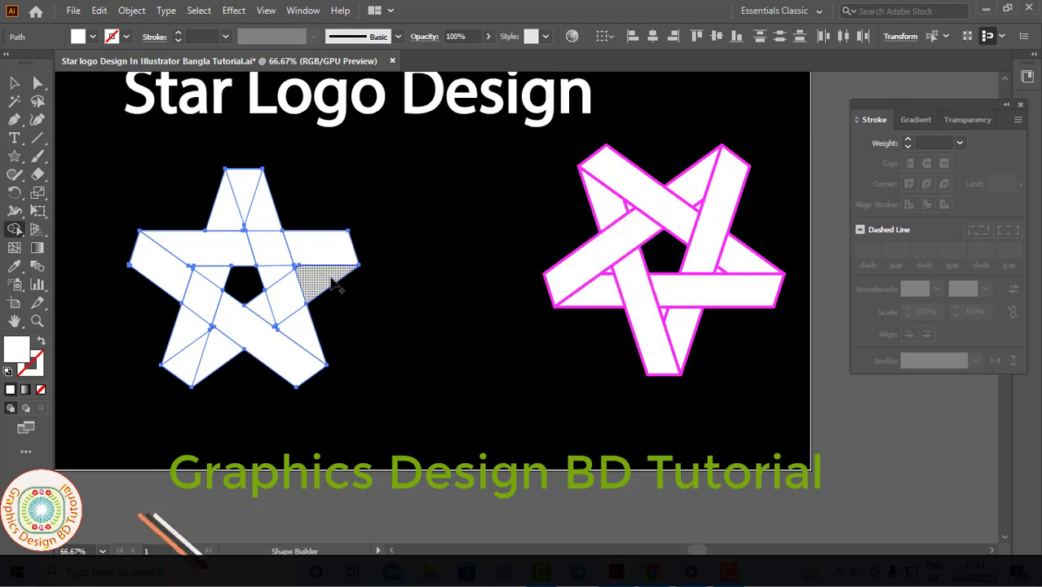
{"action": "left_click_drag", "start_coordinate": [316, 284], "coordinate": [269, 312]}
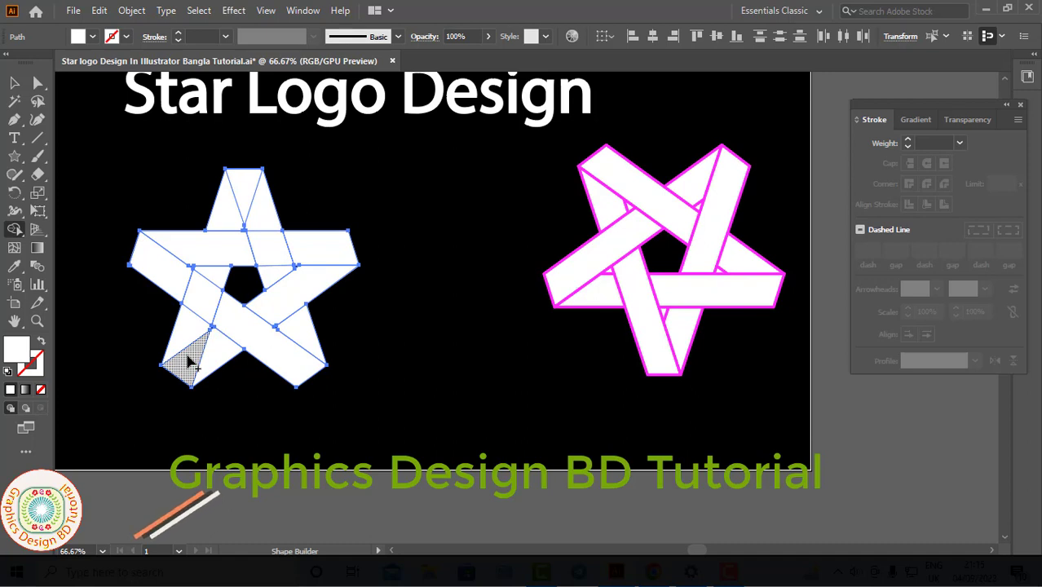
{"action": "left_click_drag", "start_coordinate": [189, 362], "coordinate": [222, 283]}
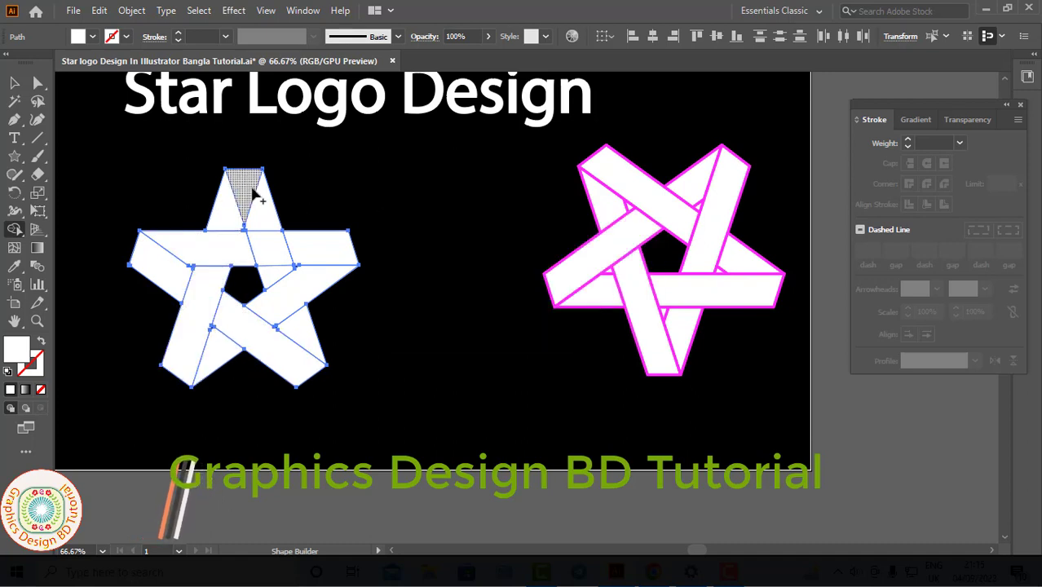
{"action": "left_click_drag", "start_coordinate": [251, 189], "coordinate": [282, 281]}
{"action": "key", "text": "v"}
Step: Try a light grey fill on the interlaced star and return it to white
{"action": "left_click", "coordinate": [92, 37]}
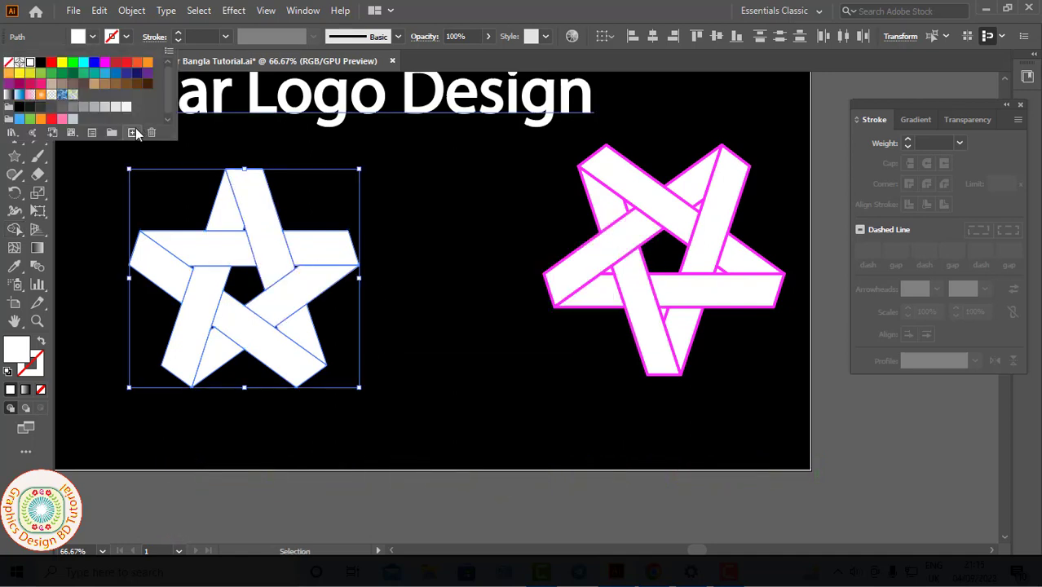
{"action": "left_click", "coordinate": [125, 109]}
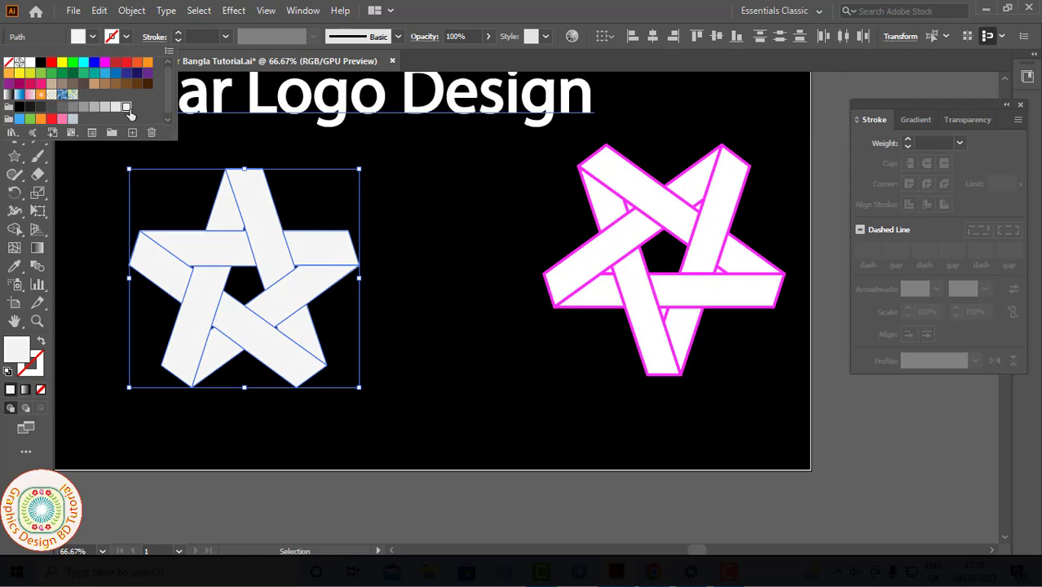
{"action": "left_click", "coordinate": [29, 63]}
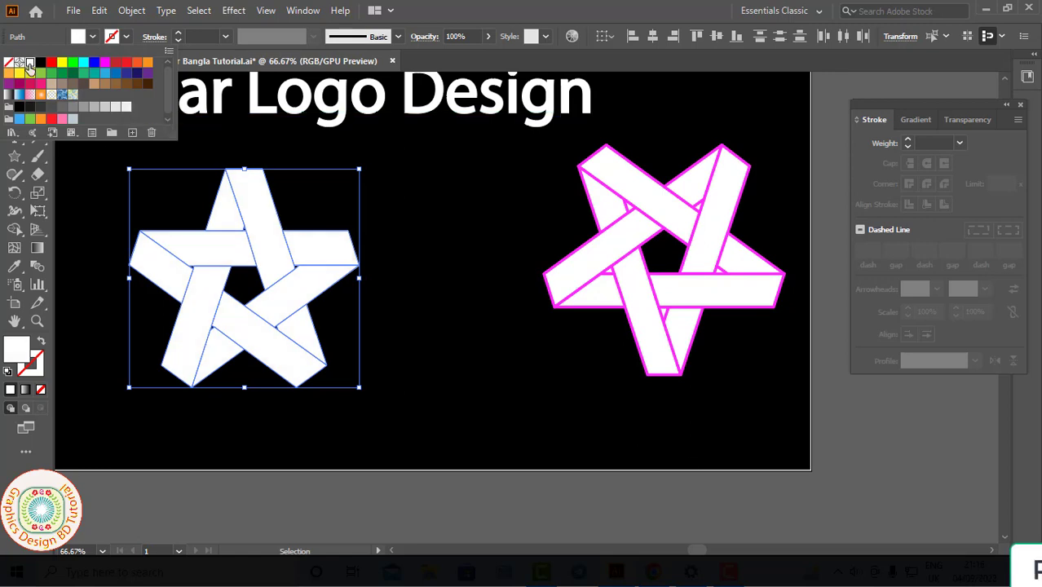
Step: Edit the White swatch with preview on, switching its colour mode to HSB and setting the hue to 283°
{"action": "double_click", "coordinate": [30, 63]}
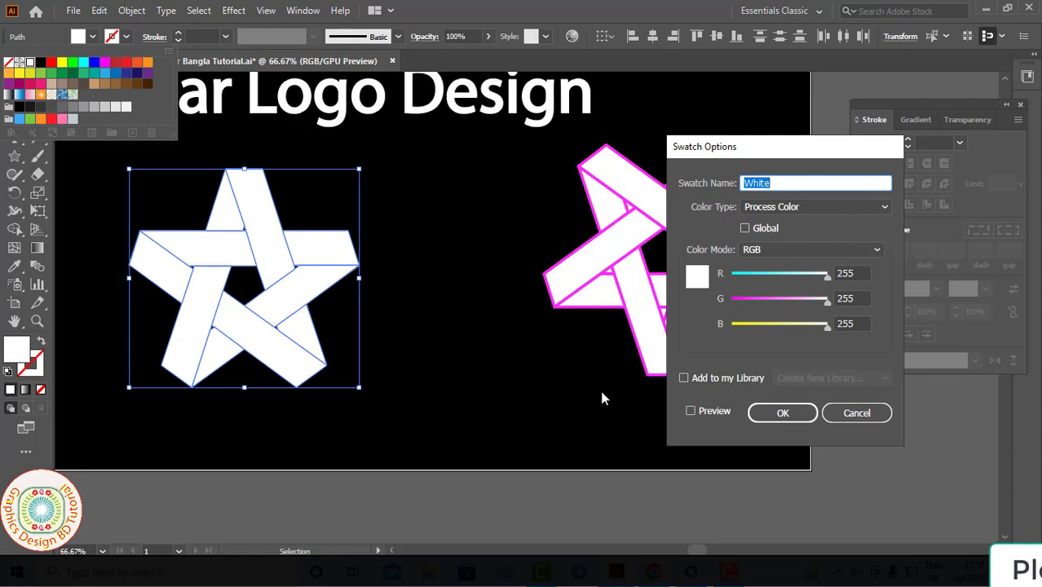
{"action": "left_click", "coordinate": [691, 411]}
{"action": "left_click", "coordinate": [887, 209]}
{"action": "left_click", "coordinate": [886, 208]}
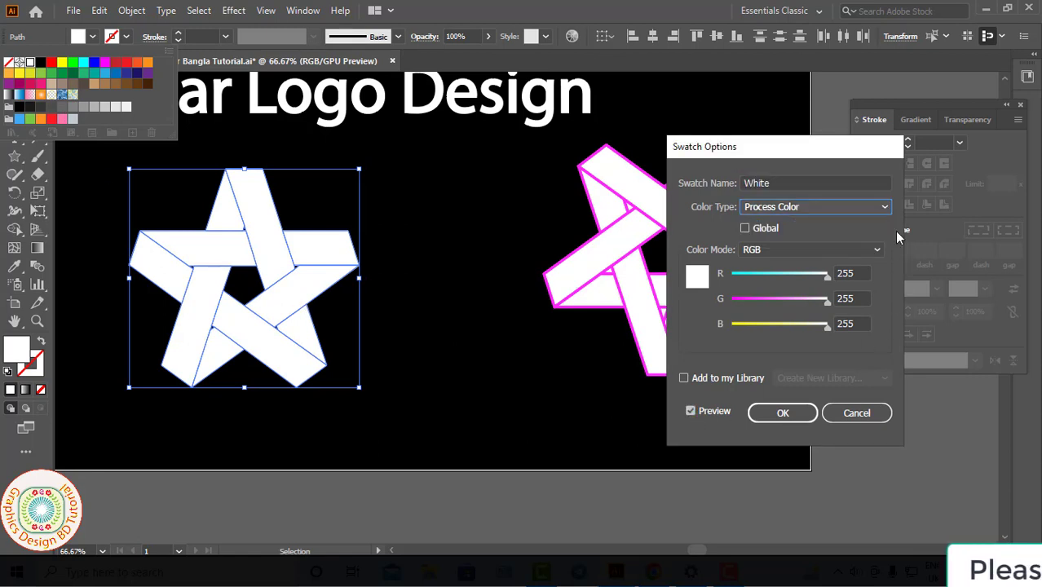
{"action": "left_click", "coordinate": [876, 250]}
{"action": "left_click", "coordinate": [781, 299]}
{"action": "left_click_drag", "start_coordinate": [734, 276], "coordinate": [806, 275]}
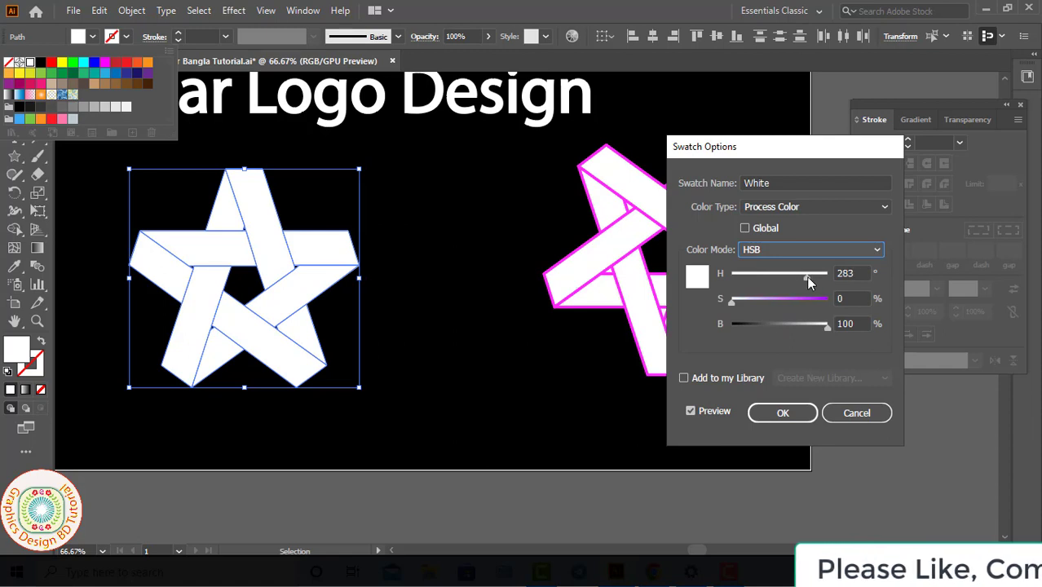
{"action": "left_click", "coordinate": [791, 412]}
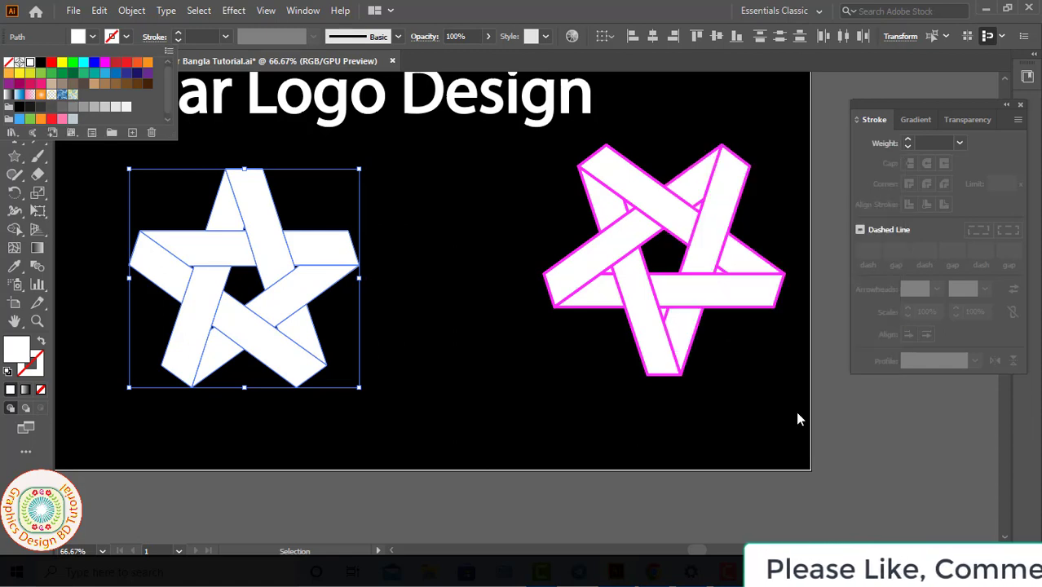
Step: Give the interlaced star's pieces a magenta stroke with a 5 pt weight and bevel-joined corners
{"action": "left_click", "coordinate": [127, 37]}
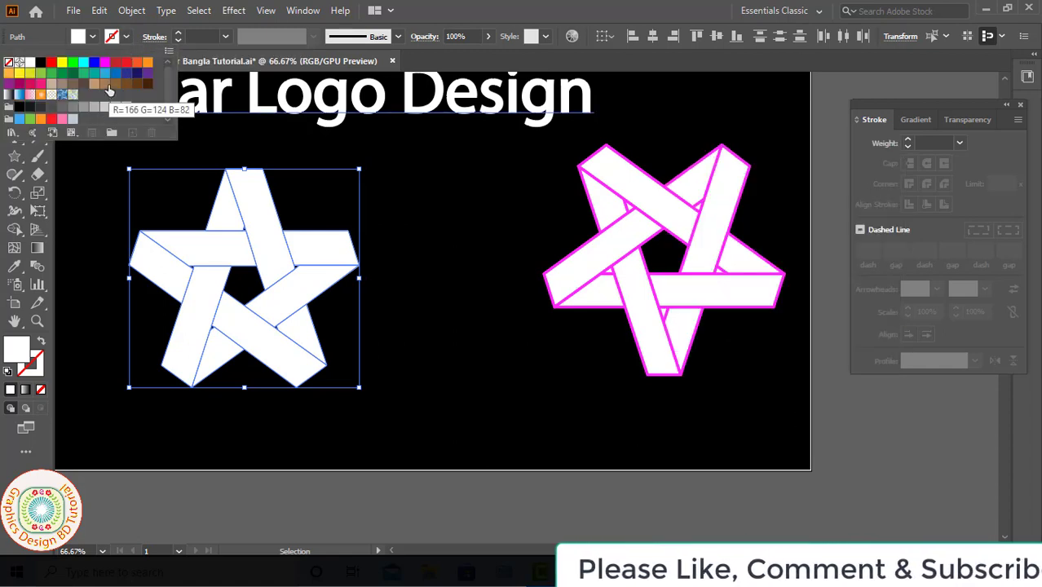
{"action": "left_click", "coordinate": [105, 62]}
{"action": "left_click", "coordinate": [179, 34]}
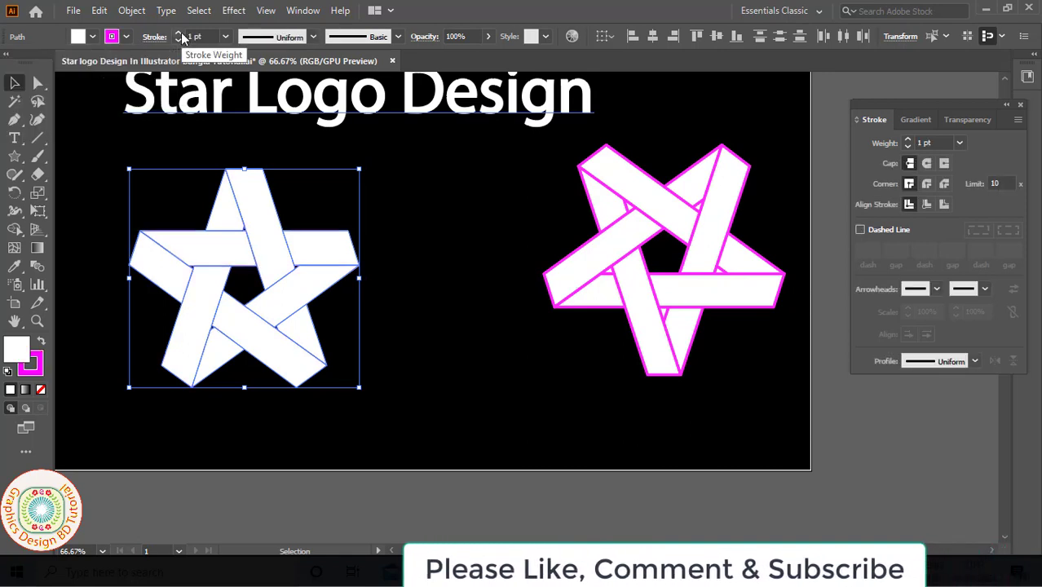
{"action": "left_click", "coordinate": [179, 34]}
{"action": "left_click", "coordinate": [179, 34]}
{"action": "left_click", "coordinate": [179, 34]}
{"action": "left_click", "coordinate": [178, 34]}
{"action": "left_click", "coordinate": [179, 35]}
{"action": "left_click", "coordinate": [179, 34]}
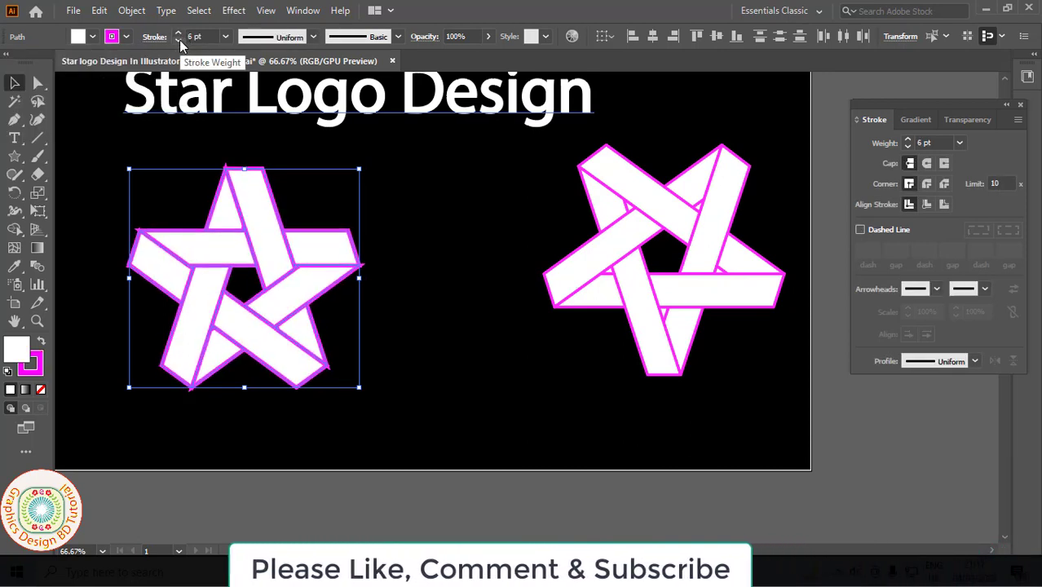
{"action": "left_click", "coordinate": [179, 40]}
{"action": "left_click", "coordinate": [178, 40]}
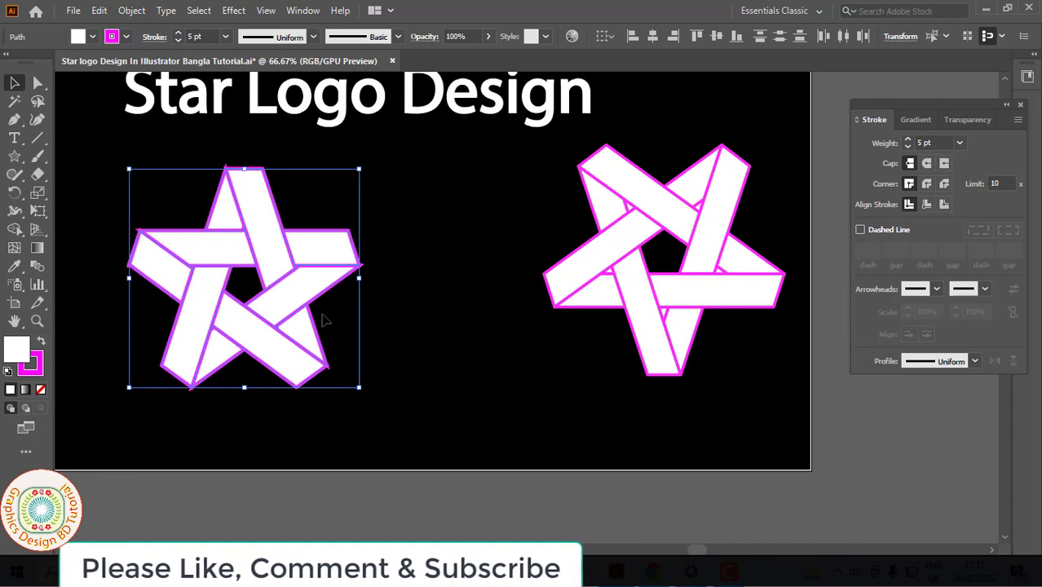
{"action": "left_click", "coordinate": [944, 185]}
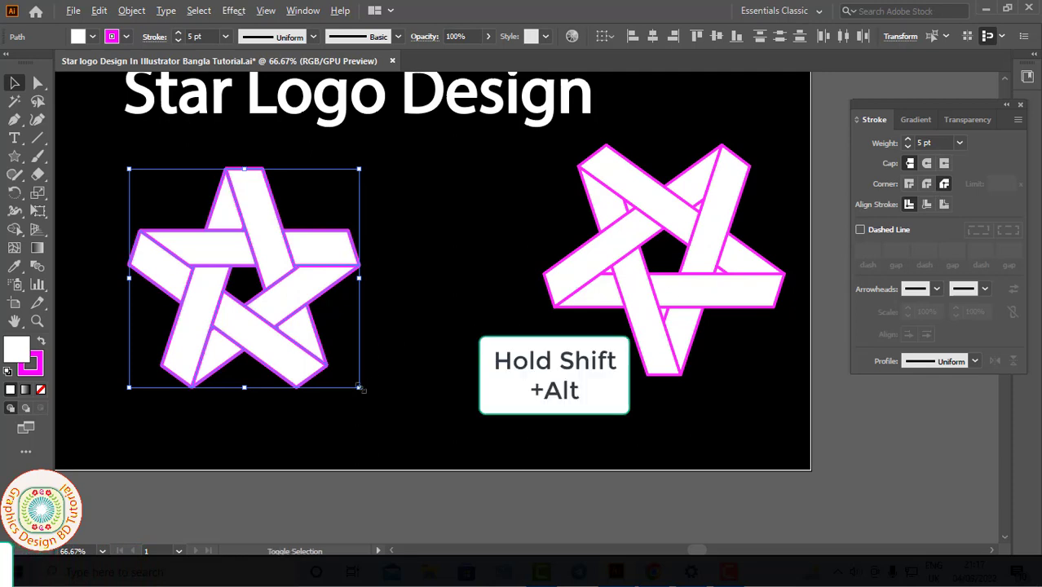
Step: Enlarge the interlaced star proportionally about its centre, group its pieces and deselect the group
{"action": "left_click_drag", "start_coordinate": [359, 388], "coordinate": [382, 405]}
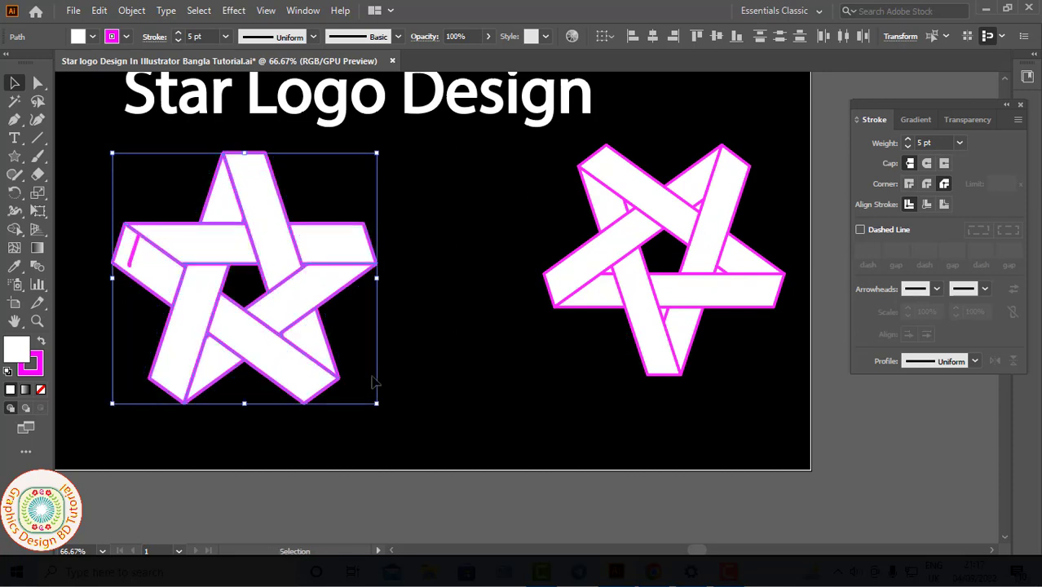
{"action": "right_click", "coordinate": [278, 341]}
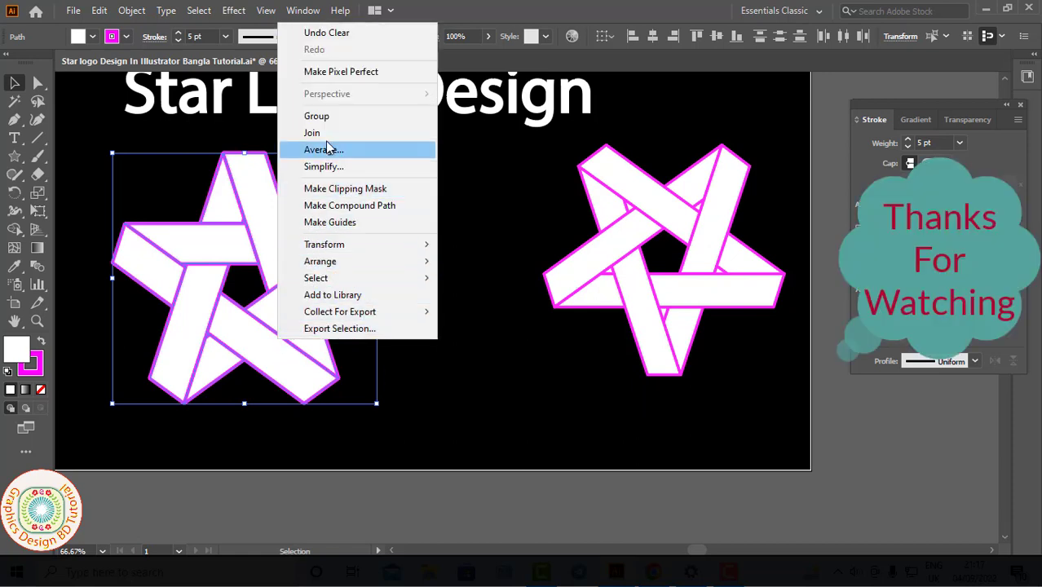
{"action": "left_click", "coordinate": [318, 115]}
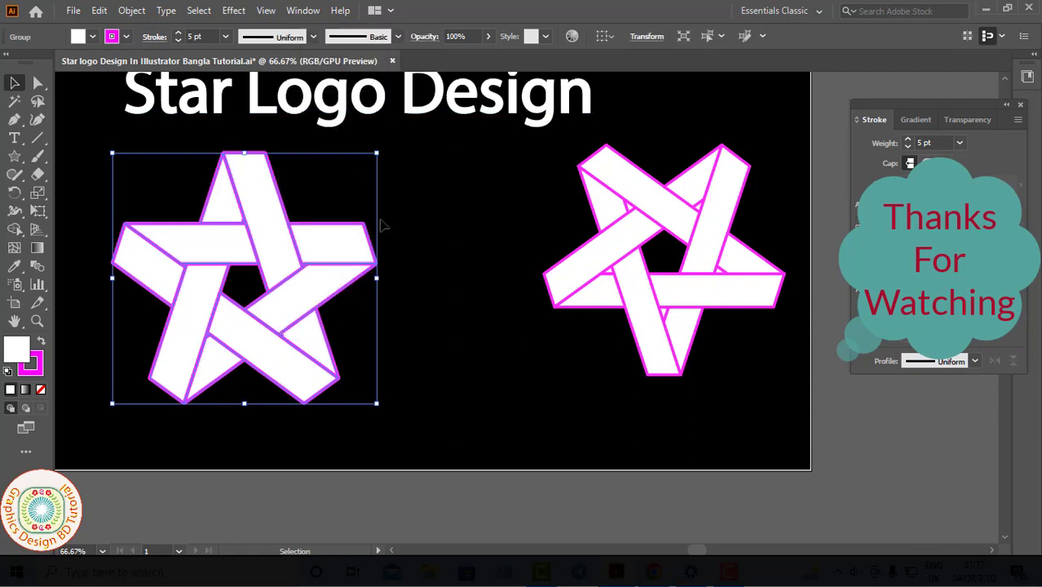
{"action": "left_click", "coordinate": [438, 356]}
Step: Bring the whole artboard into view and save the document
{"action": "left_click_drag", "start_coordinate": [444, 286], "coordinate": [472, 346]}
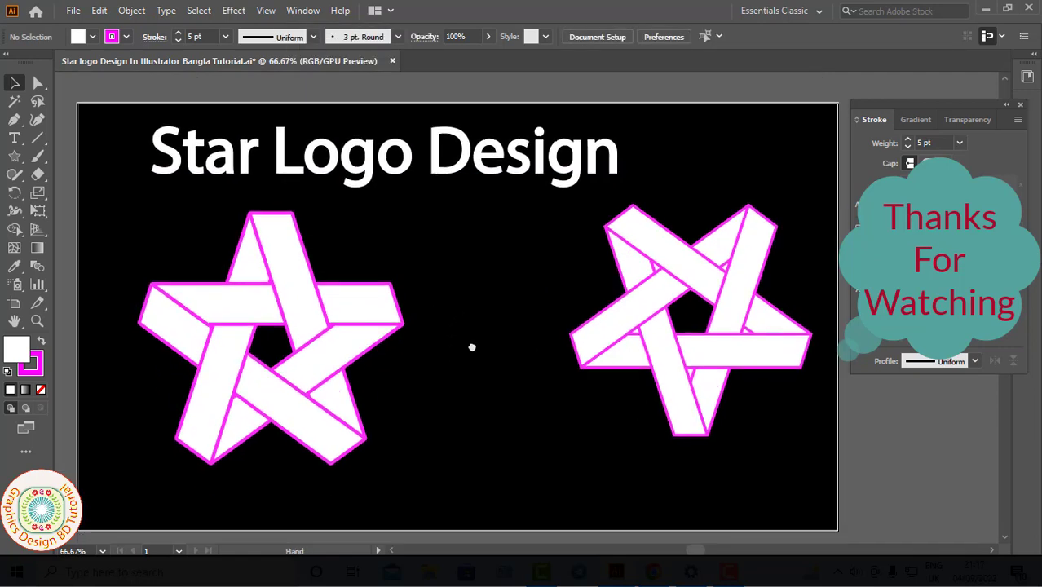
{"action": "left_click", "coordinate": [74, 11]}
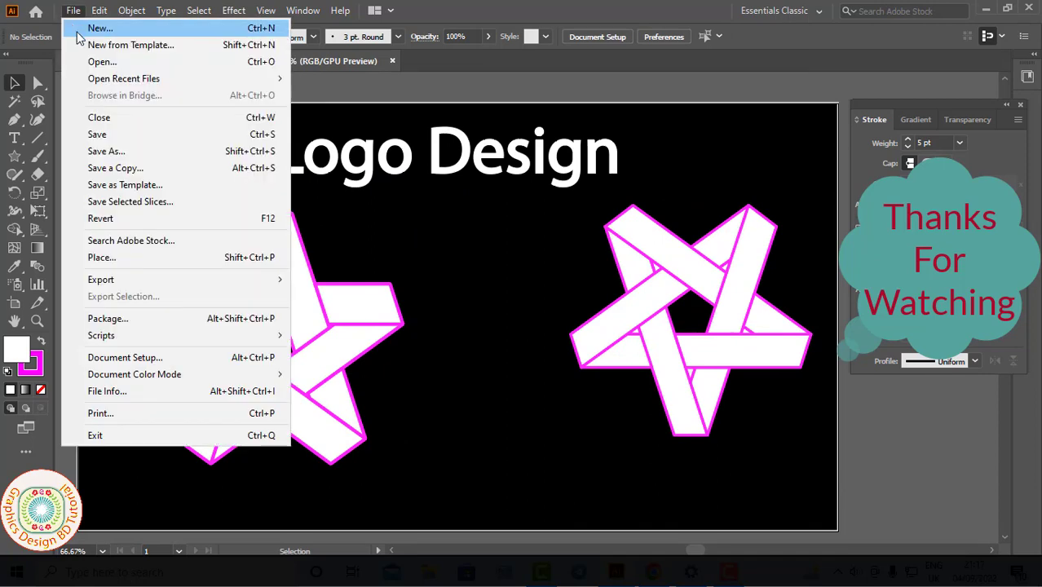
{"action": "left_click", "coordinate": [98, 134]}
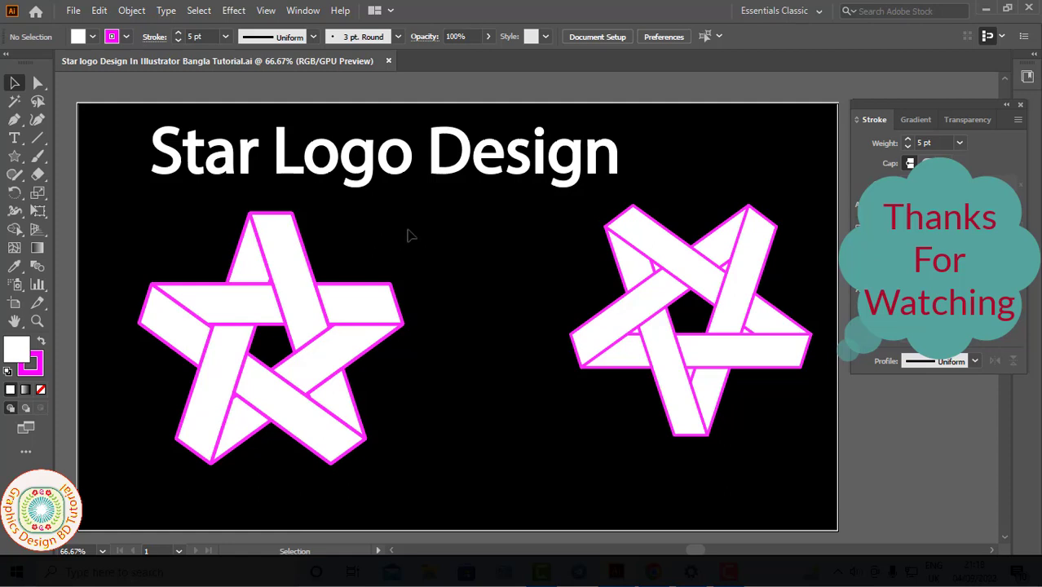
Step: Close the floating stroke settings and delete the reference star, leaving only the new star and the title
{"action": "left_click", "coordinate": [1020, 104]}
{"action": "mouse_move", "coordinate": [575, 229]}
{"action": "left_mouse_down"}
{"action": "mouse_move", "coordinate": [689, 345]}
{"action": "mouse_move", "coordinate": [769, 396]}
{"action": "left_mouse_up"}
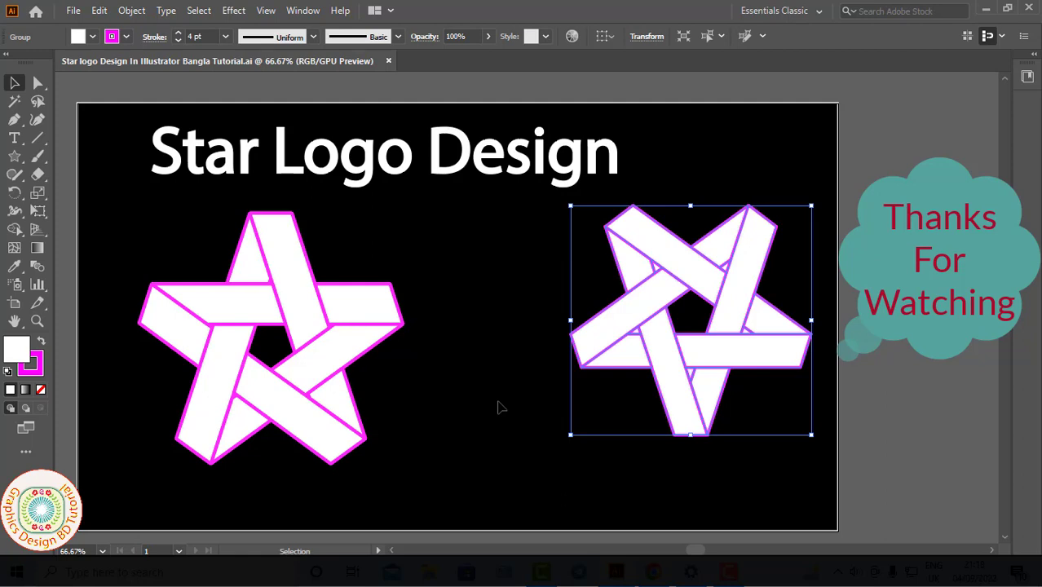
{"action": "key", "text": "Delete"}
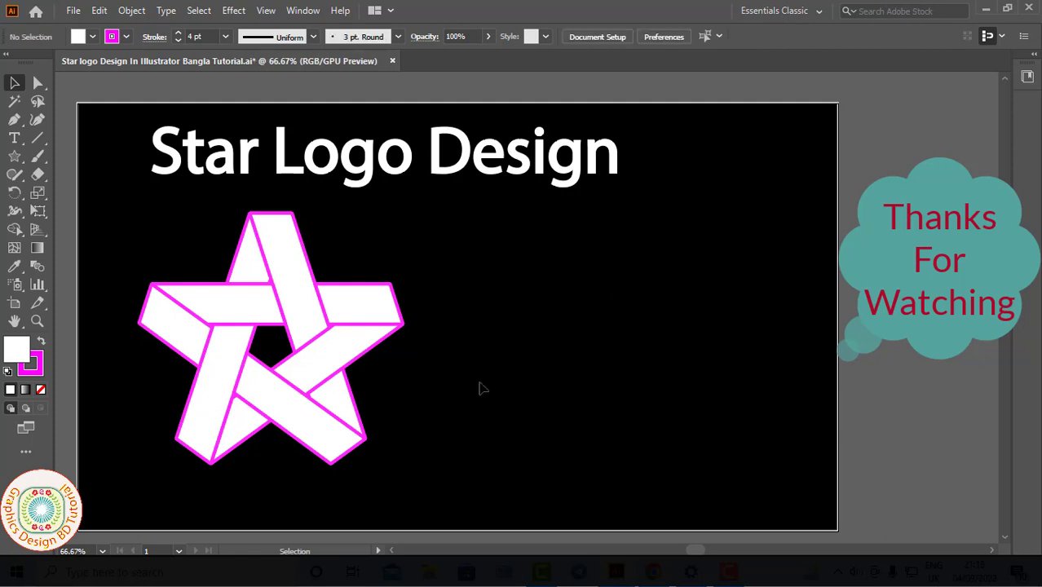
{"action": "key", "text": "a"}
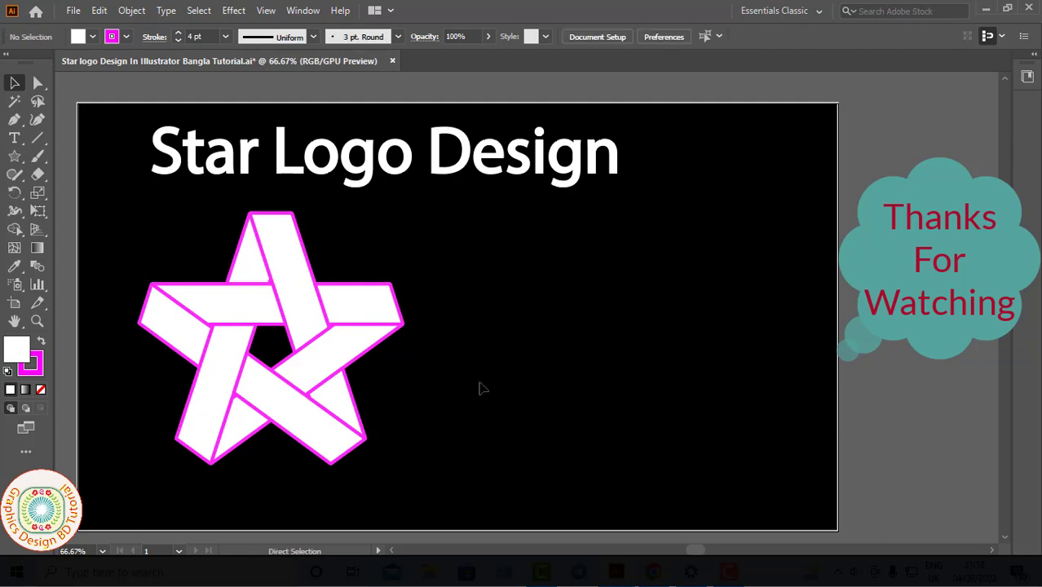